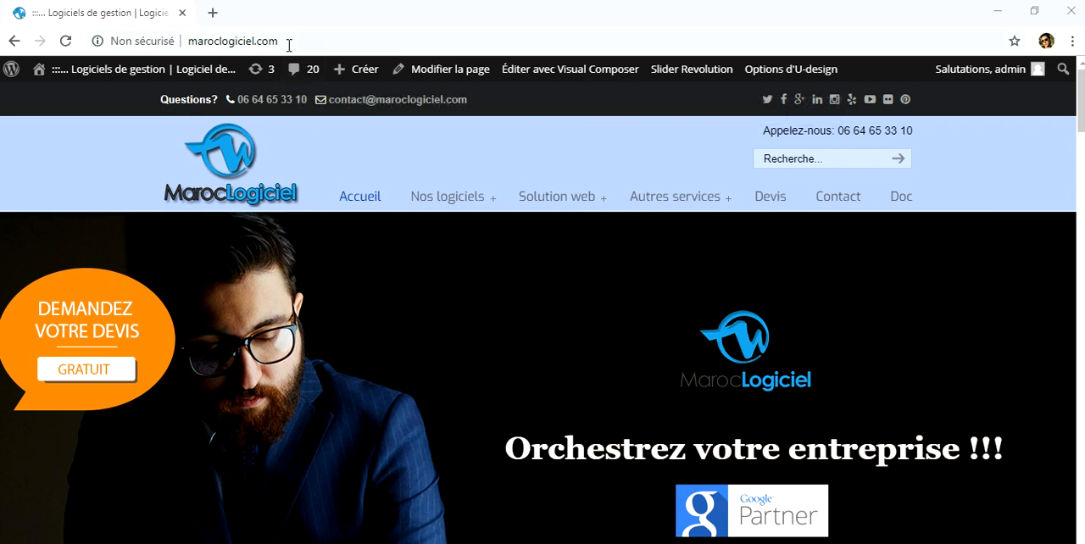
Step: Open the payroll software page on the maroclogiciel.com website
click(187, 44)
mouse_move(470, 205)
click(475, 278)
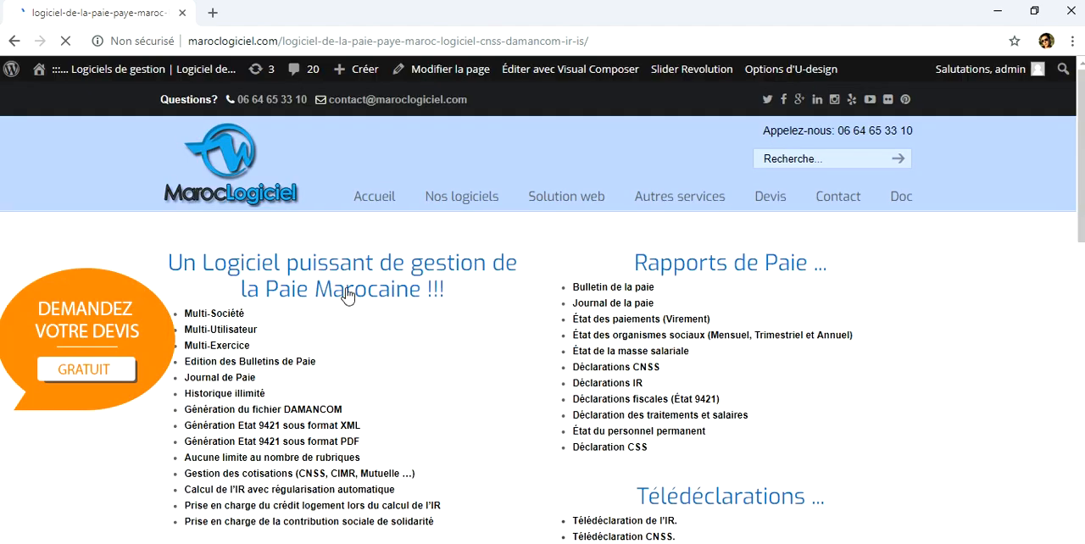
Step: Examine the payroll software's download section, prerequisites, installation procedure and demonstration video on the page
drag(1077, 169, 1075, 266)
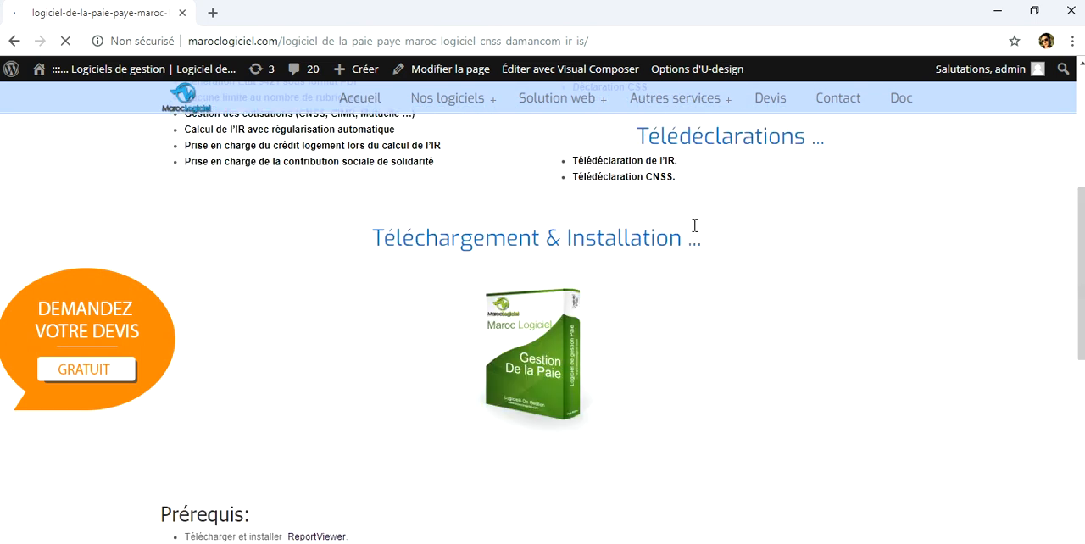
drag(516, 238, 602, 240)
click(619, 241)
drag(1079, 284, 1078, 350)
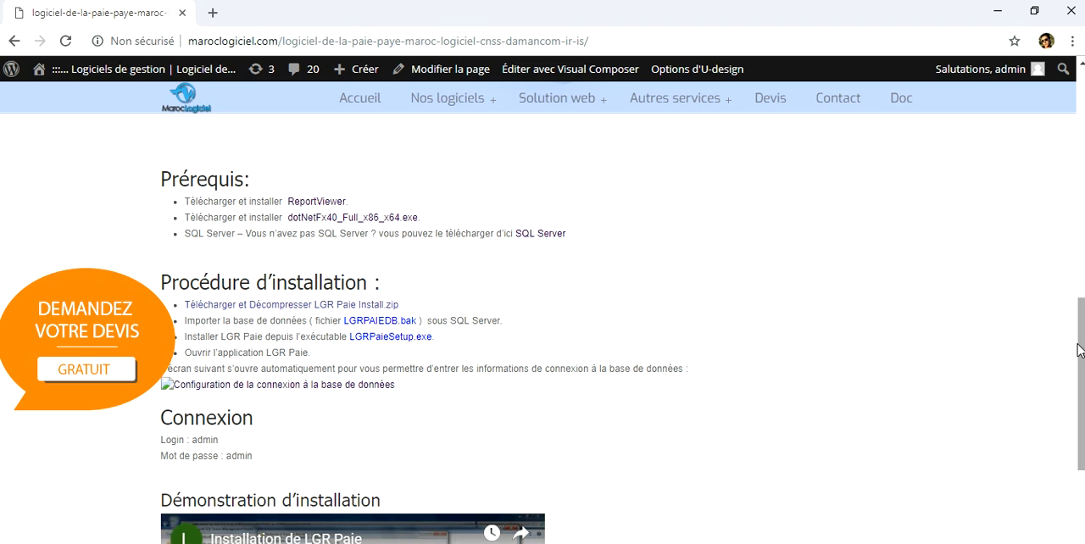
drag(1080, 350, 1078, 422)
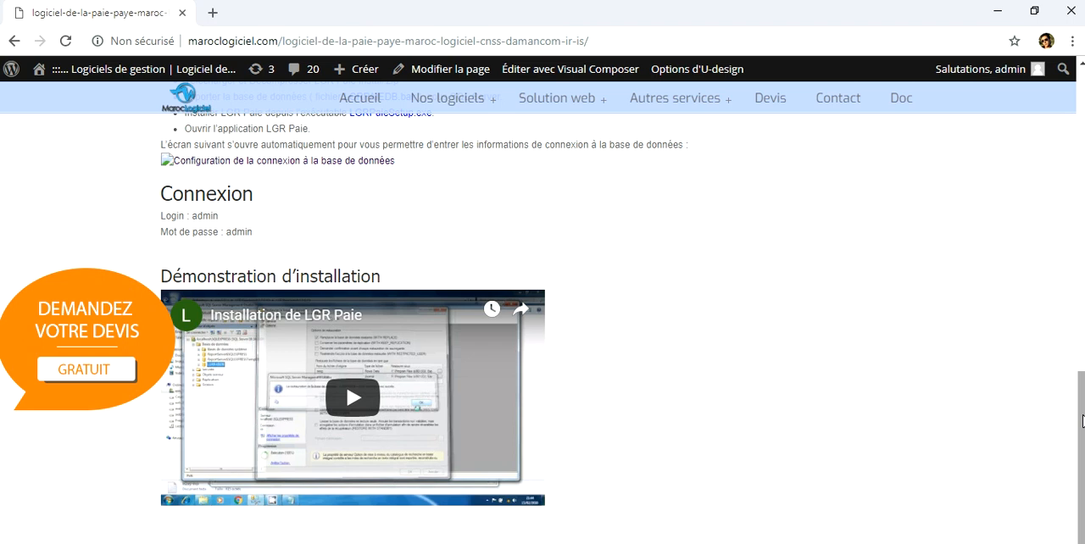
scroll(1078, 424, up, 3)
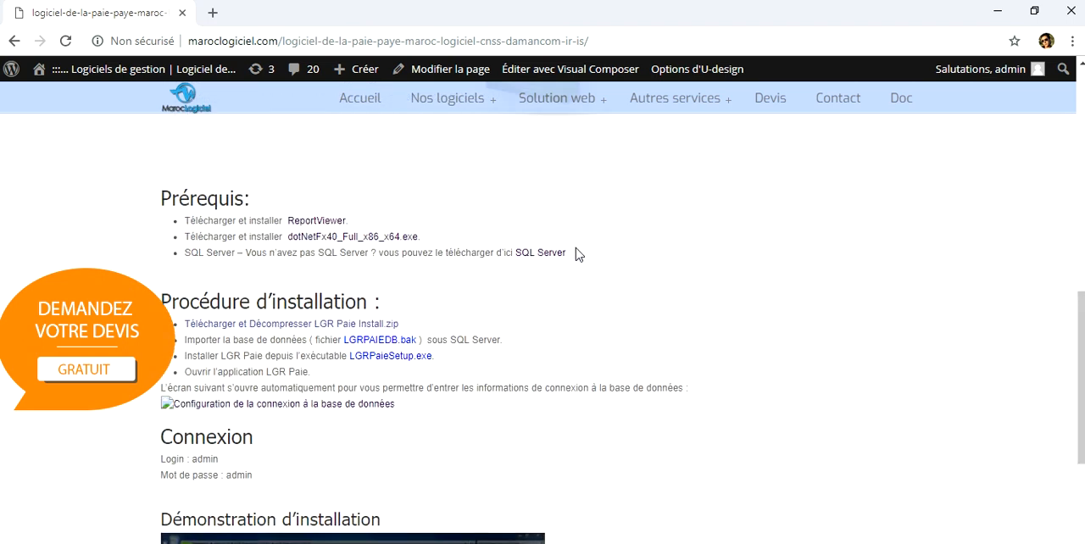
drag(578, 254, 516, 255)
click(605, 255)
mouse_move(414, 328)
mouse_down()
mouse_move(269, 324)
mouse_move(403, 323)
mouse_up()
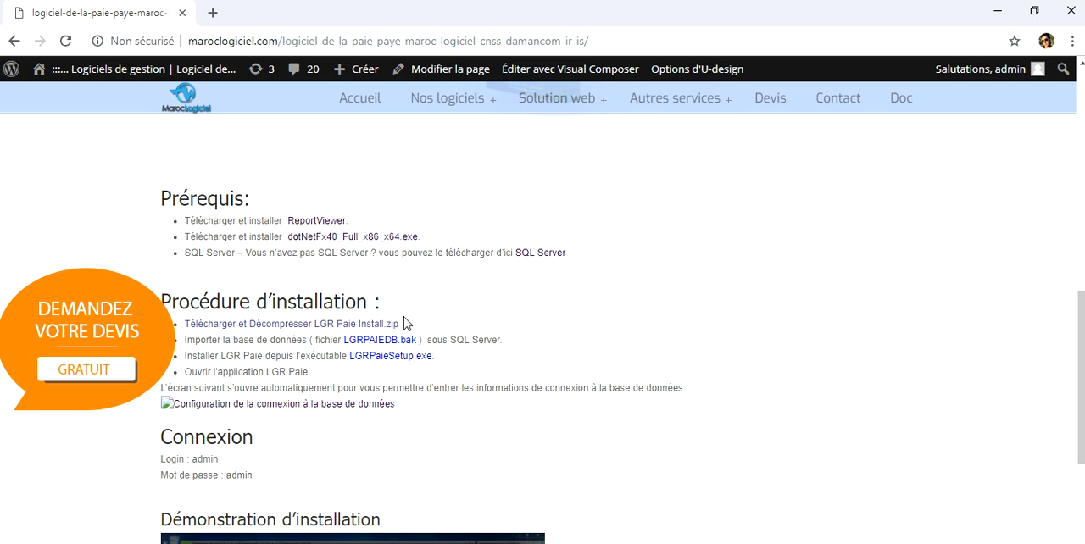
Step: Switch to the desktop and launch LGR Paie as administrator
click(997, 12)
double_click(567, 146)
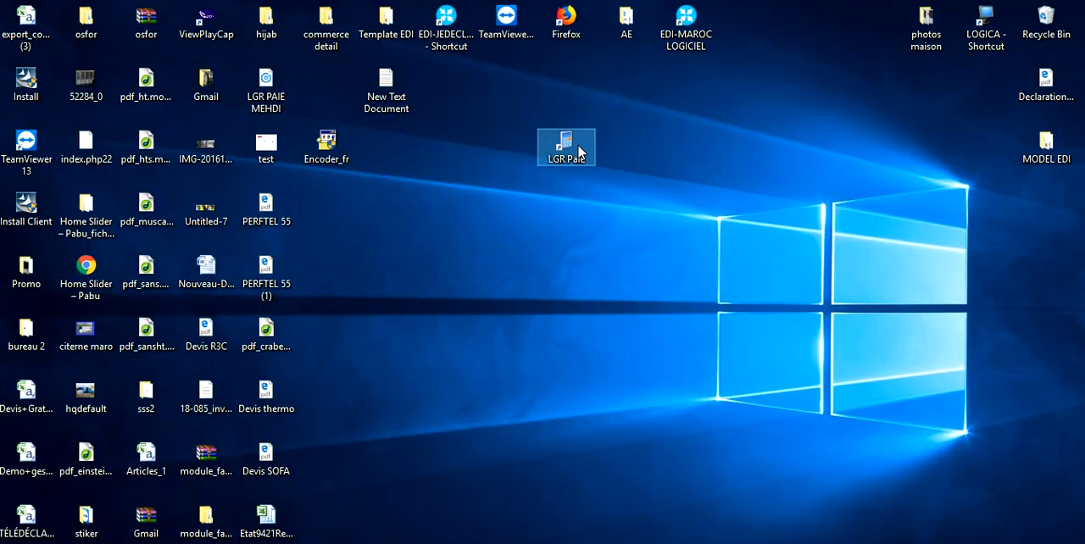
right_click(577, 144)
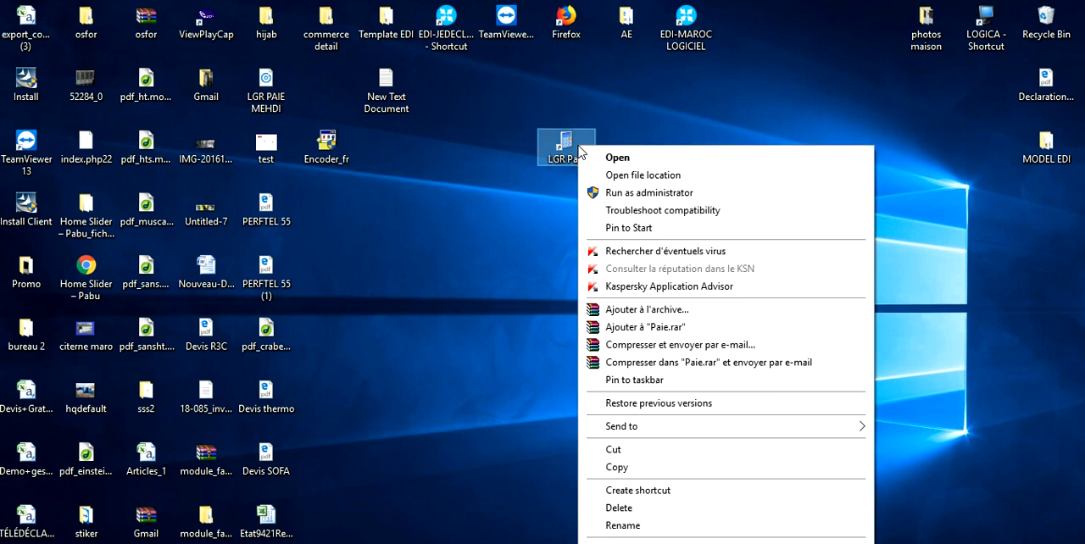
click(616, 193)
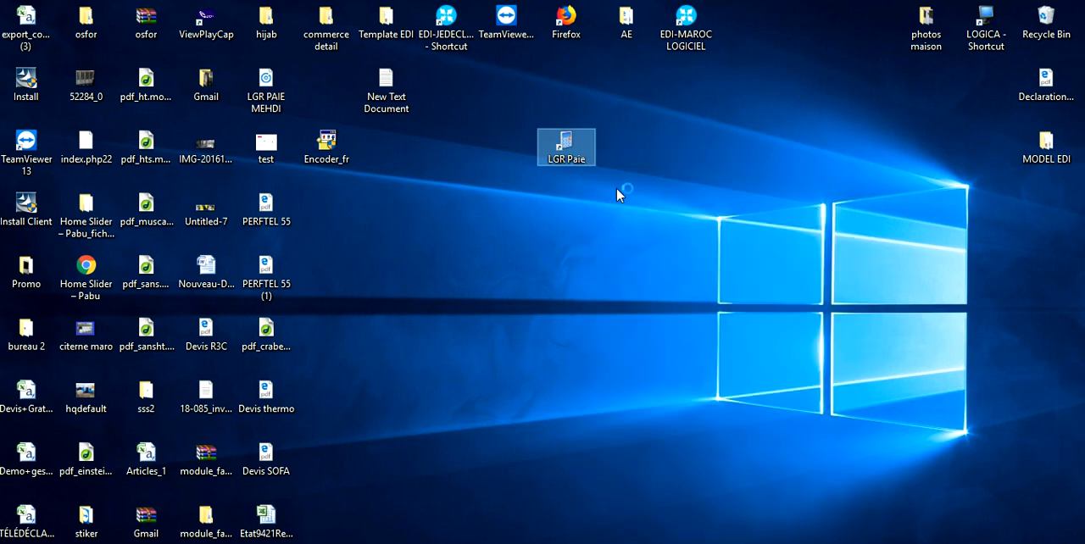
click(463, 411)
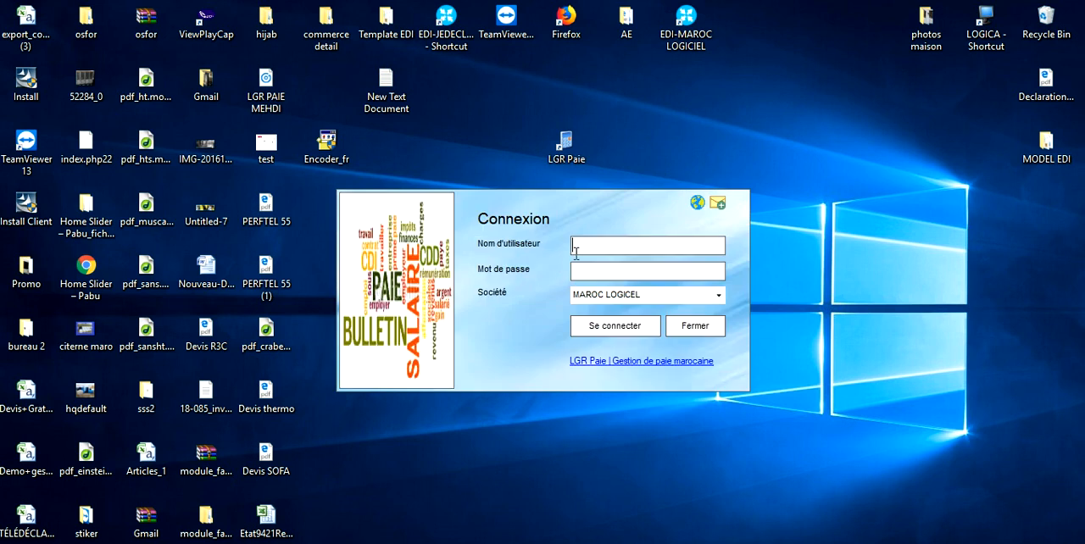
Step: Log in as admin with the account password, choosing Société de démonstration as the company
text(adminadmin)
click(717, 297)
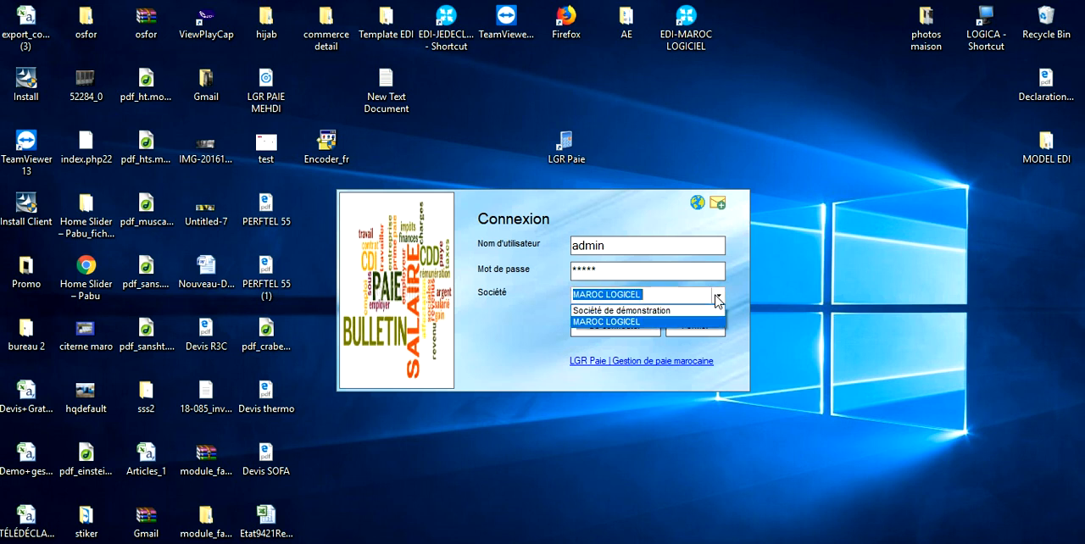
click(674, 313)
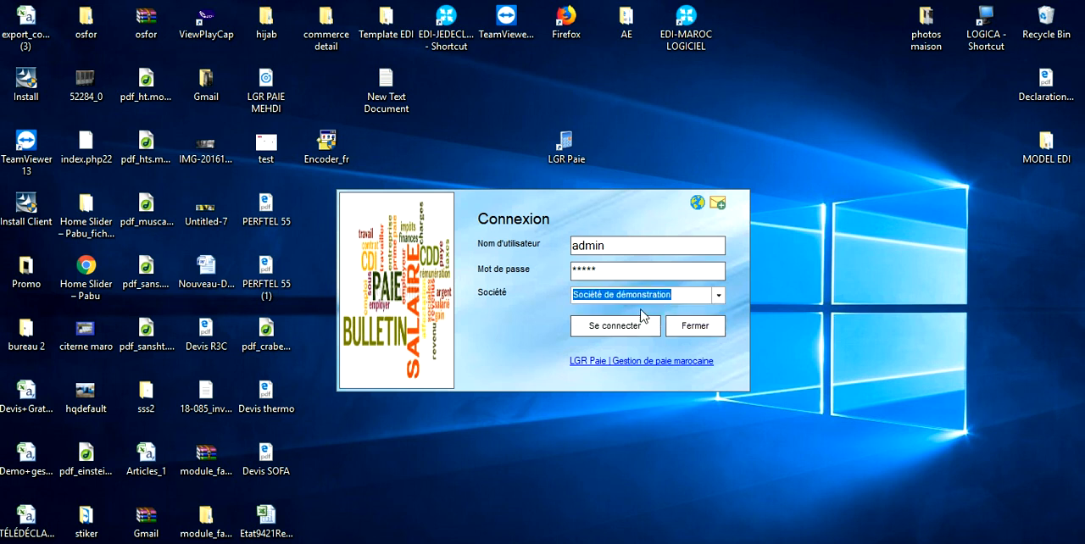
click(607, 328)
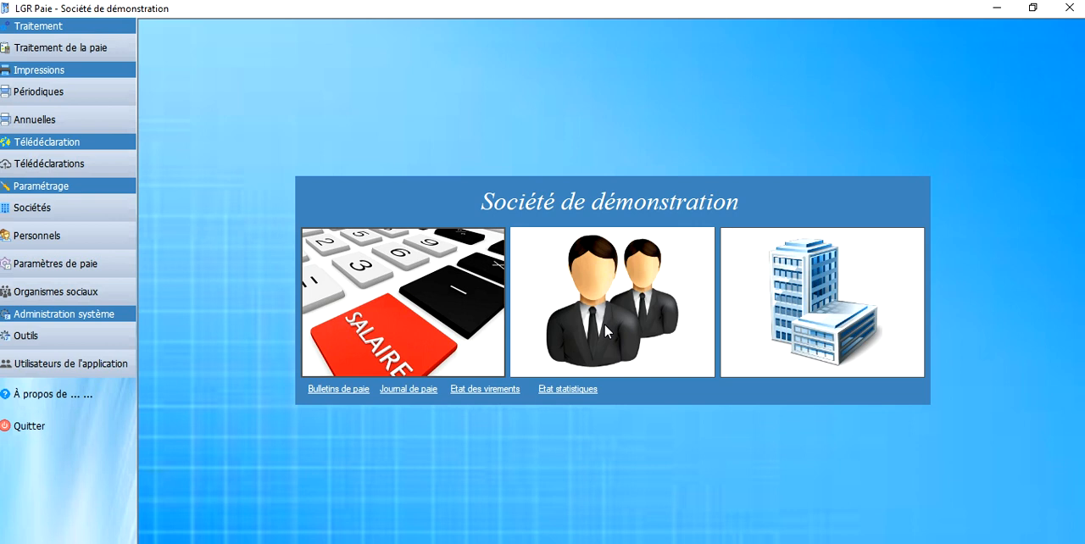
Step: View the payroll processing, personnel and company windows from the home screen, closing each one
click(379, 334)
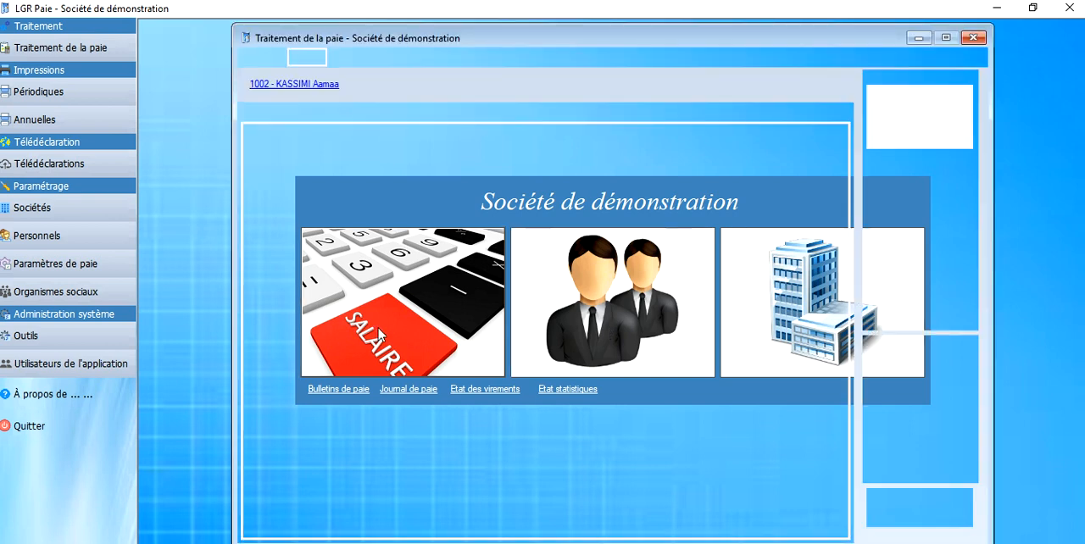
click(973, 38)
click(590, 282)
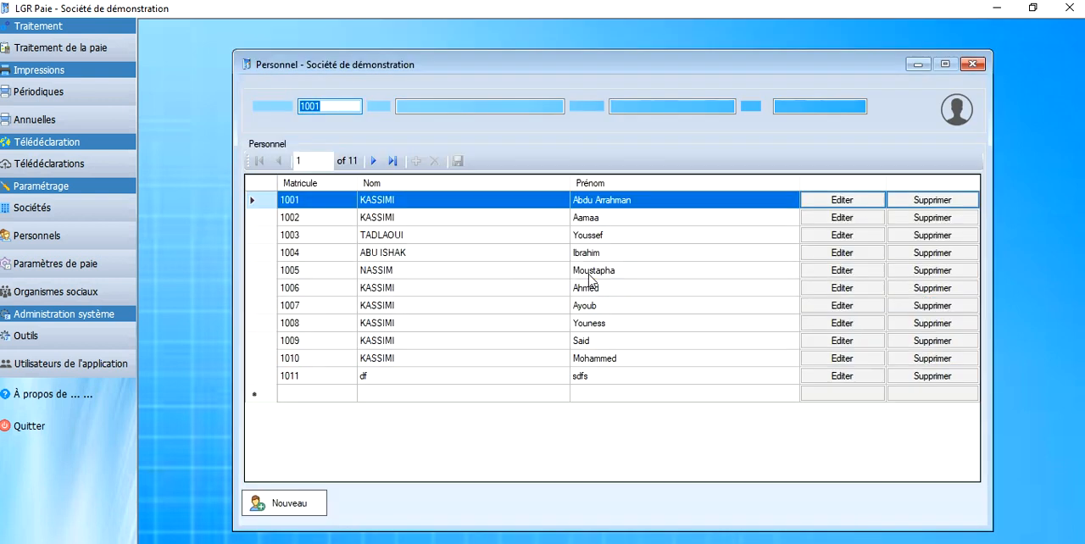
click(973, 64)
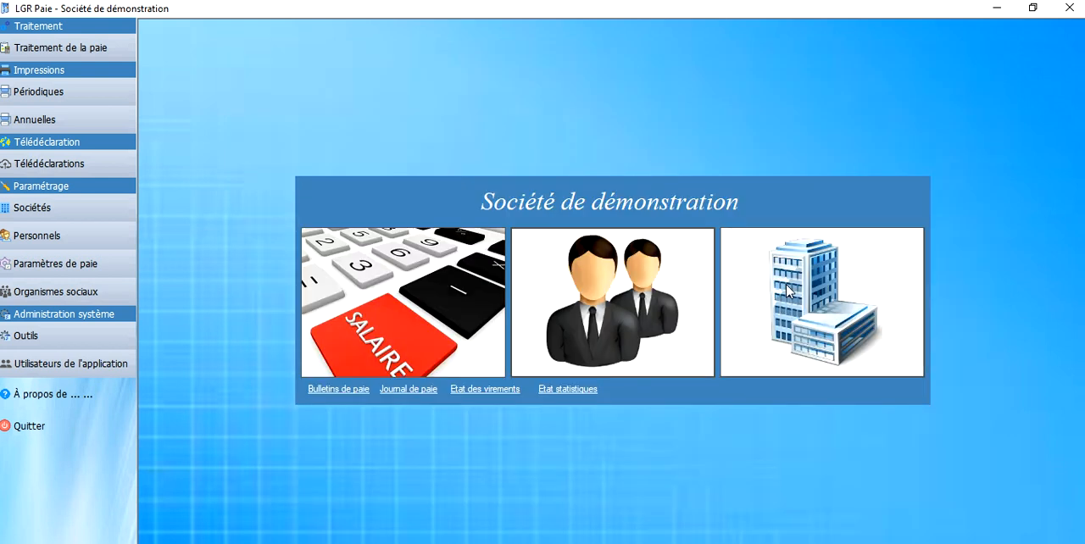
click(787, 290)
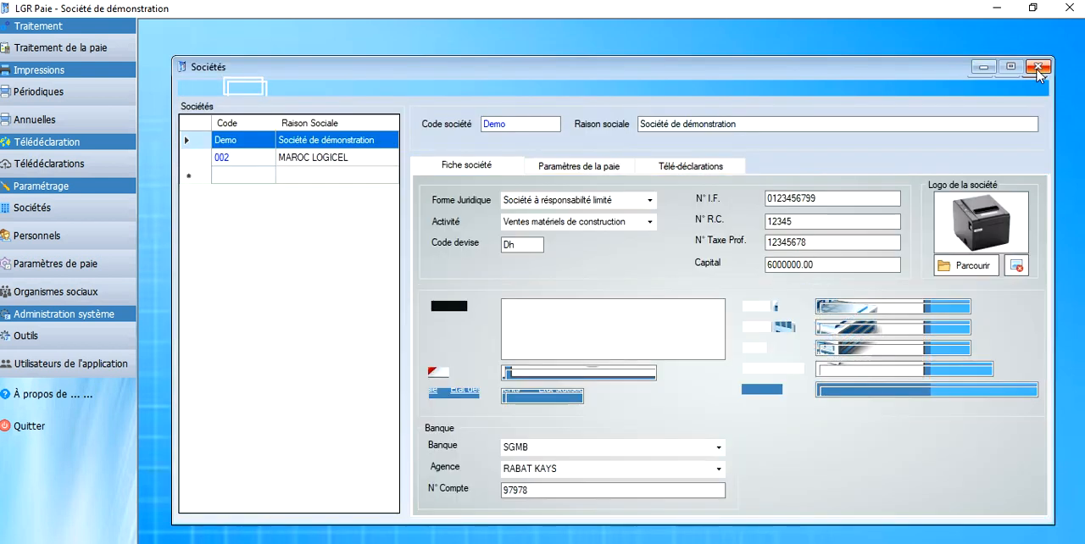
click(1037, 68)
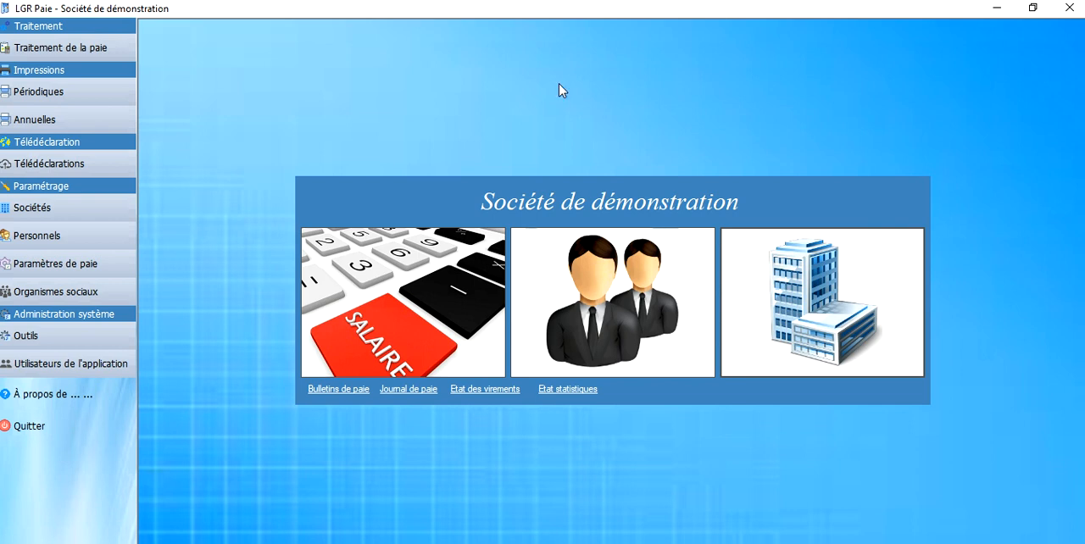
Step: Open the Sociétés window and view the records of MAROC LOGICEL and Société de démonstration
click(91, 218)
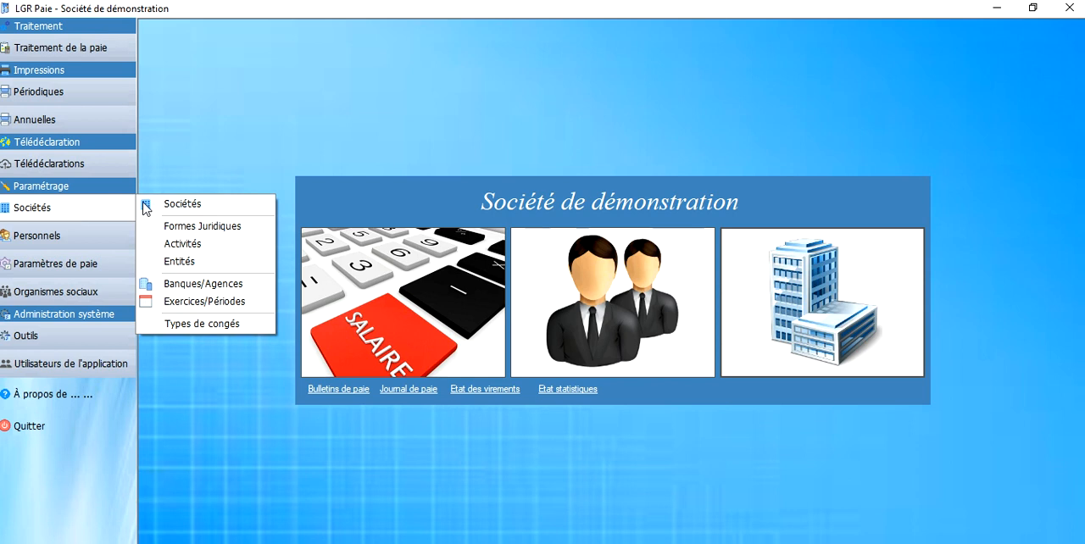
click(146, 203)
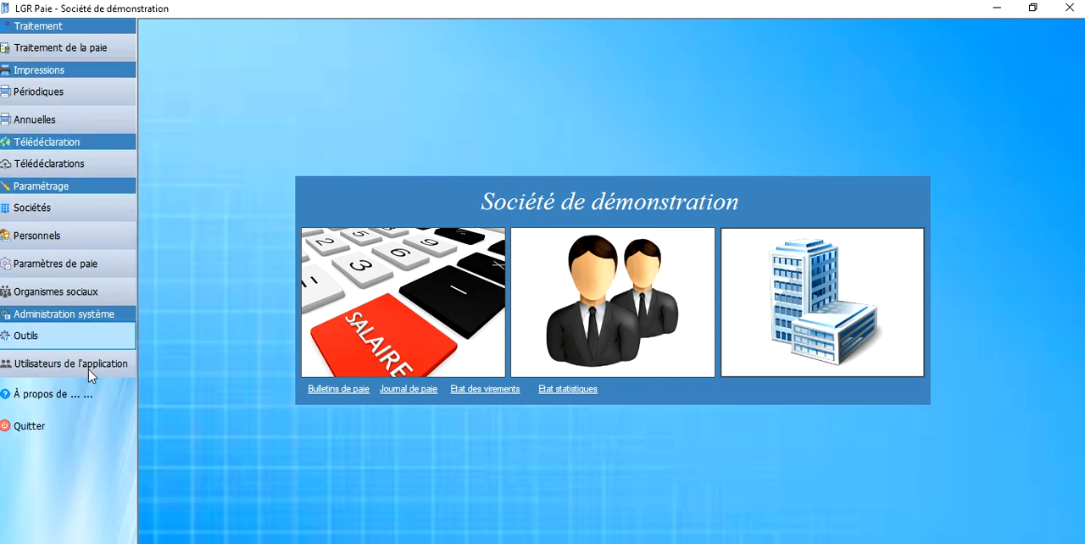
click(90, 233)
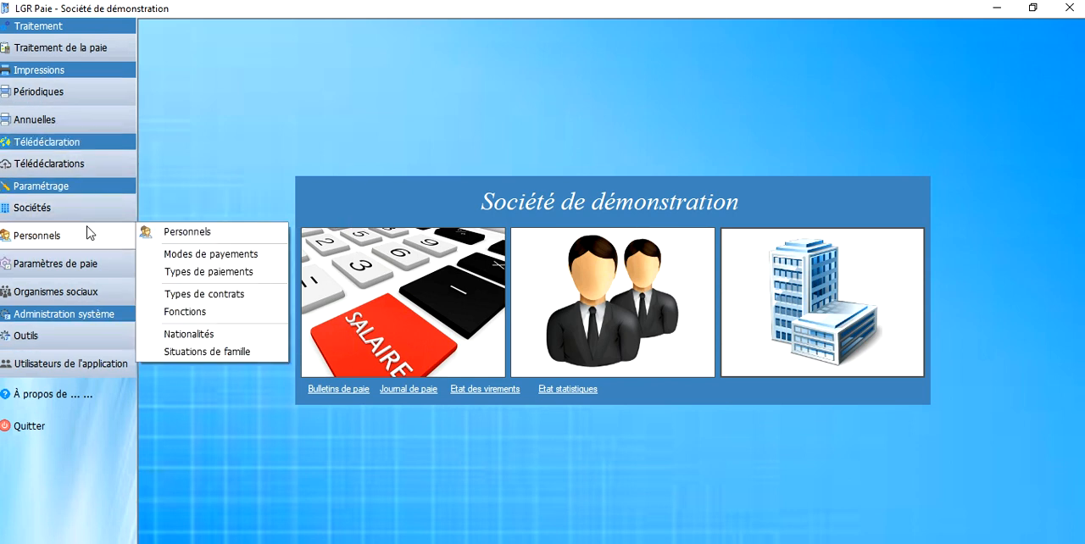
click(88, 222)
click(200, 211)
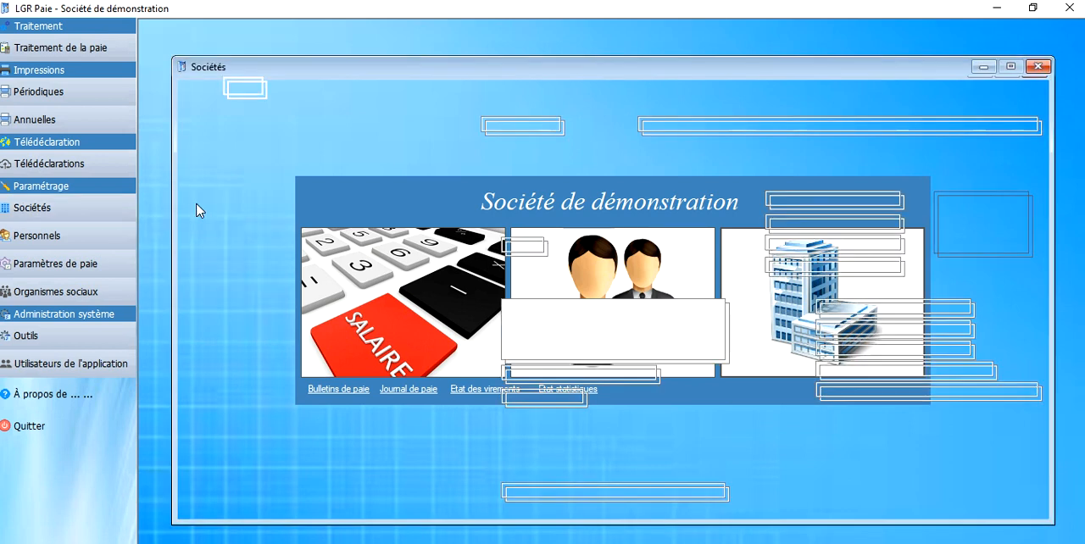
click(301, 159)
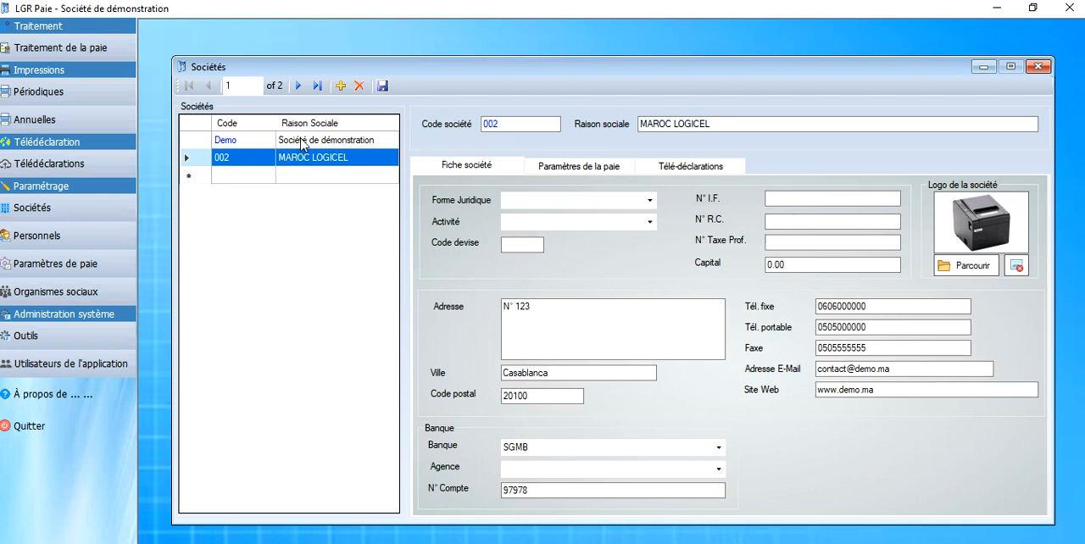
click(290, 141)
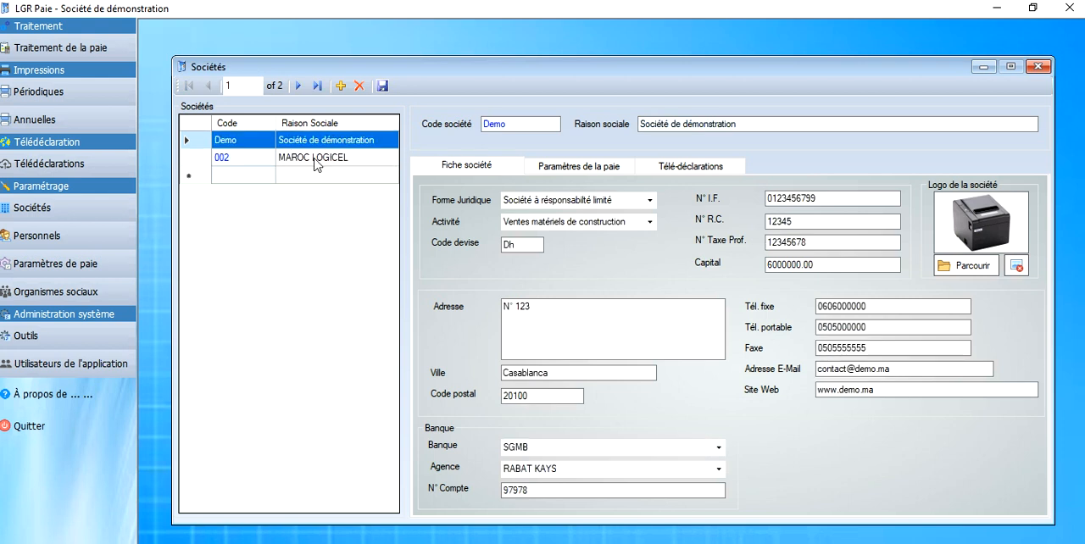
Step: Add a new company with the code 003 and the company name MAROC GESTION
click(339, 88)
click(498, 123)
text(003)
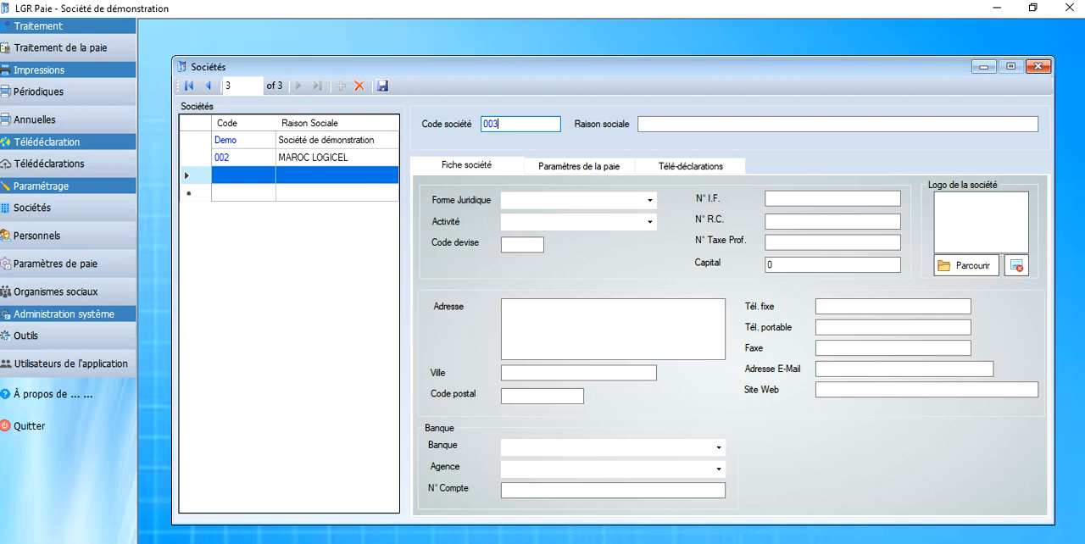
click(708, 122)
text(maro)
key(BackSpace)
key(BackSpace)
key(BackSpace)
key(BackSpace)
text(MAROC GESTION)
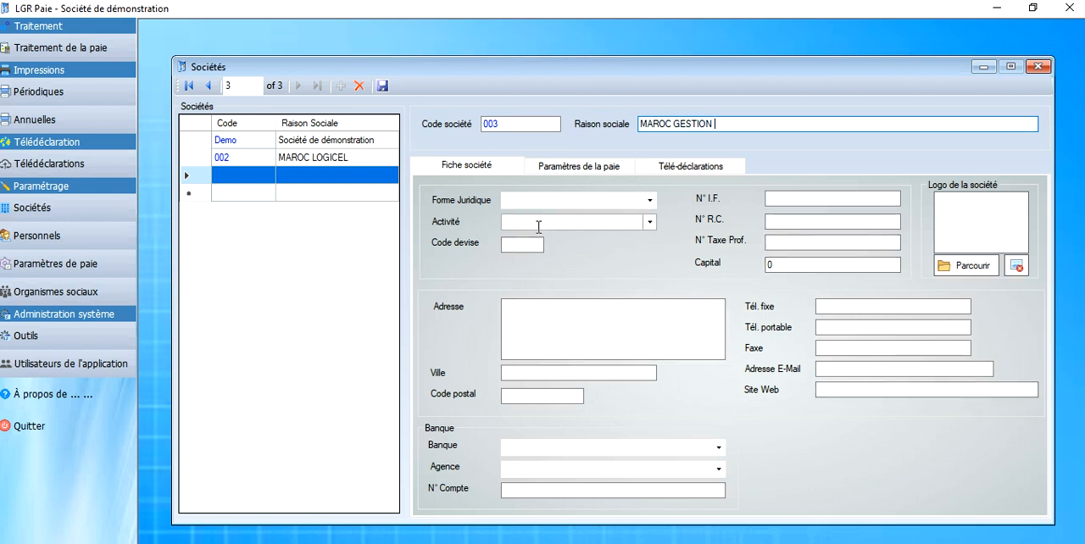
Step: Load the printer image 710qZrADByL._SL1200_ from the Promo folder as the new company's logo
click(818, 222)
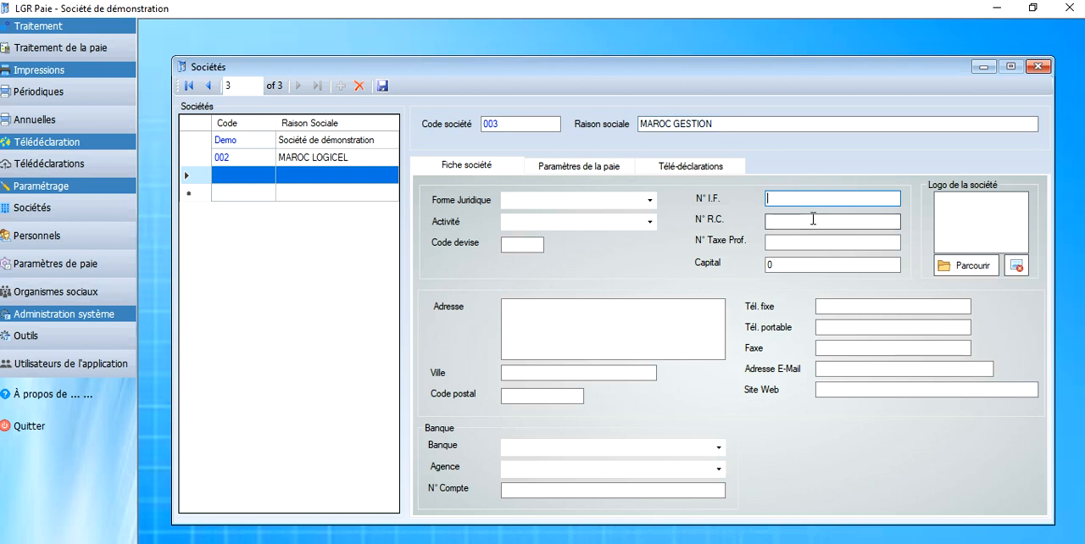
click(807, 241)
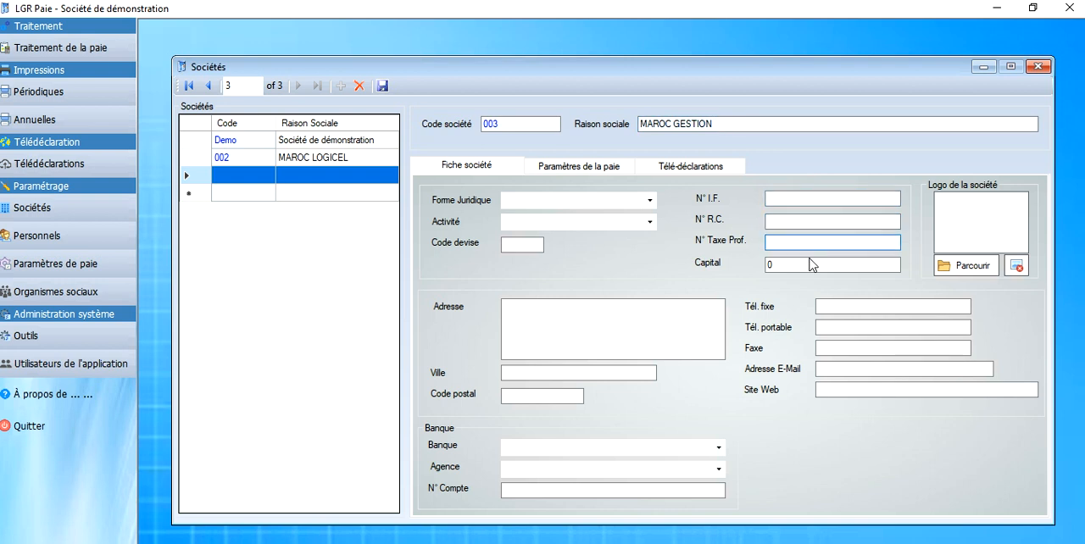
click(967, 270)
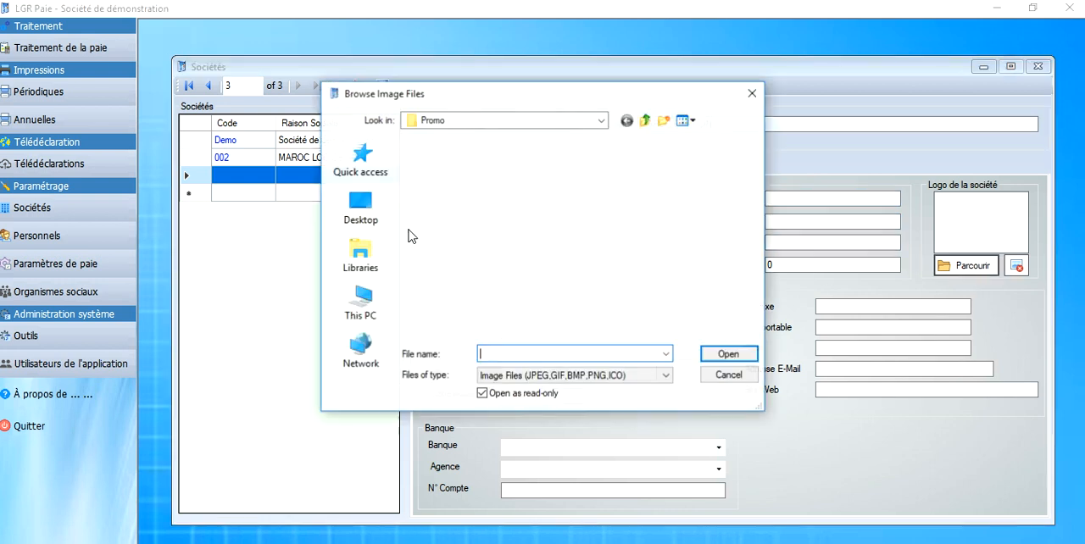
click(697, 306)
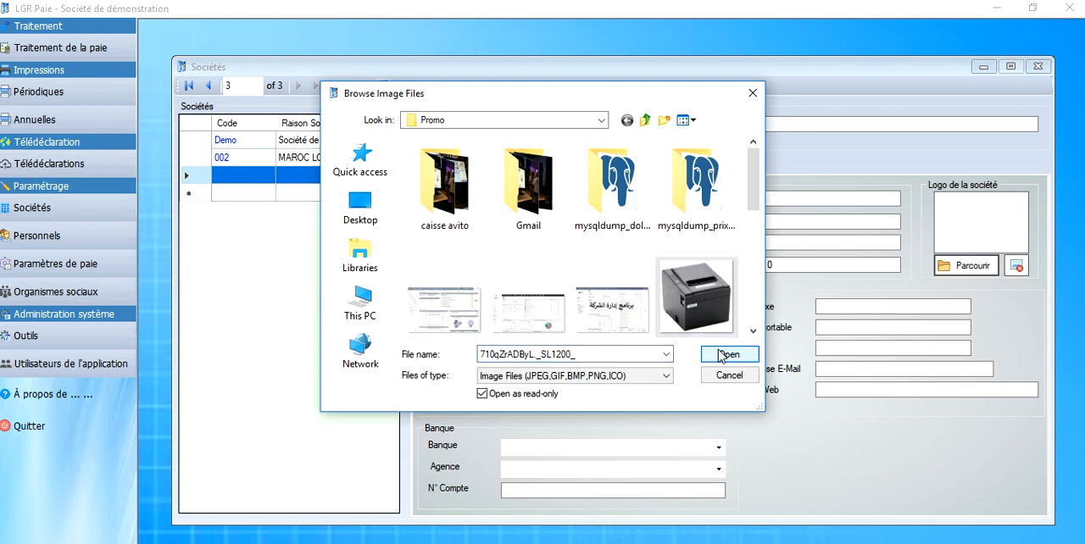
click(720, 354)
Step: Set the number of hours per month to 191 in the new company's payroll parameters
click(567, 176)
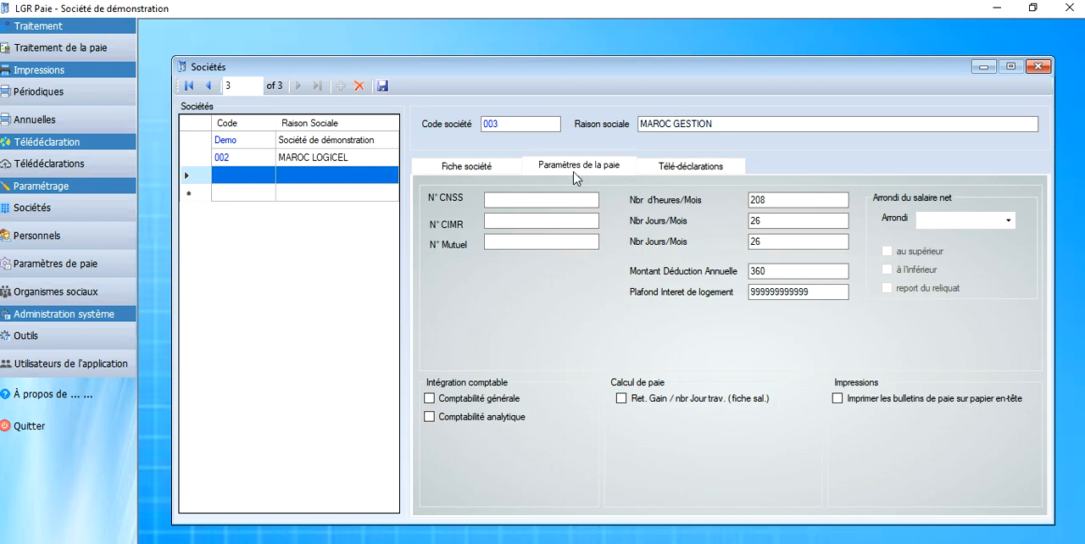
click(511, 243)
double_click(756, 200)
text(191)
click(842, 219)
click(1004, 224)
click(1005, 224)
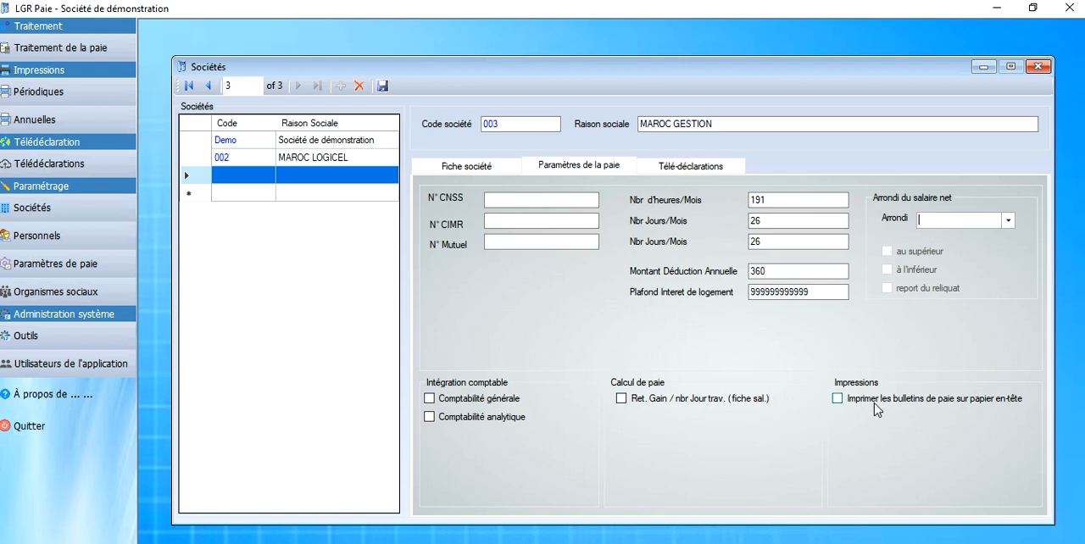
Step: Check the new company's tele-declaration settings, return to its main record and save it
click(689, 167)
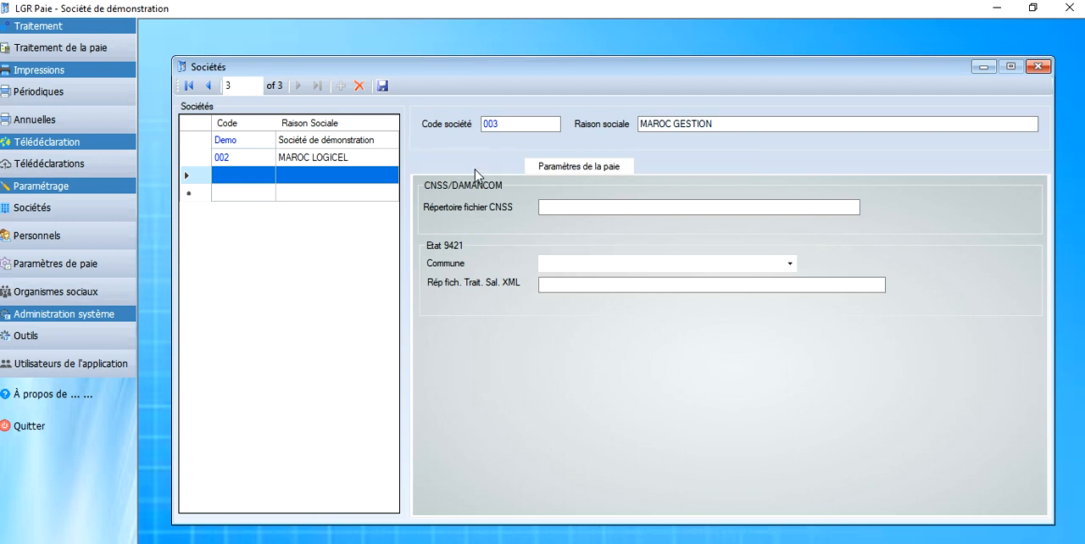
click(476, 170)
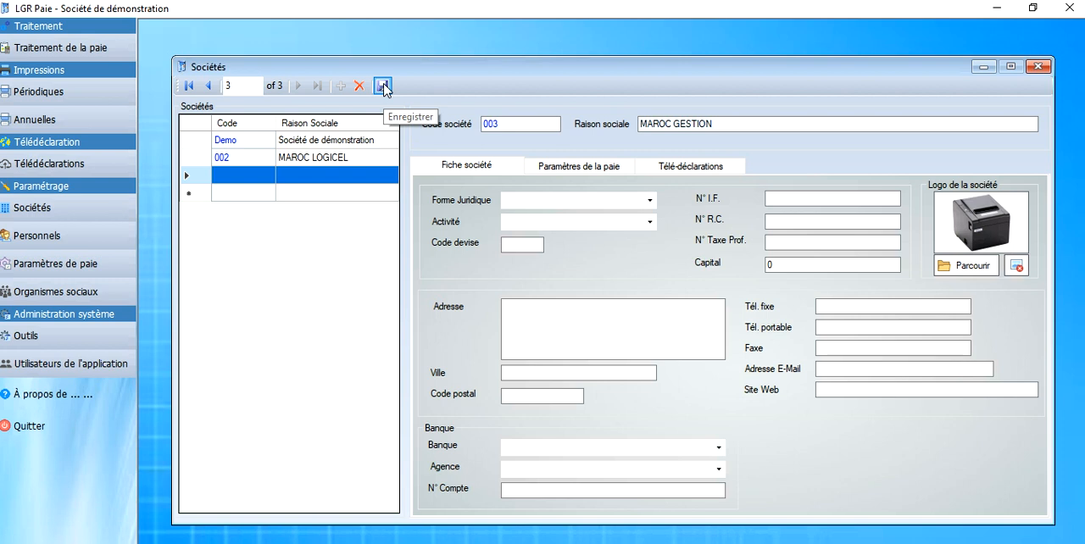
click(383, 86)
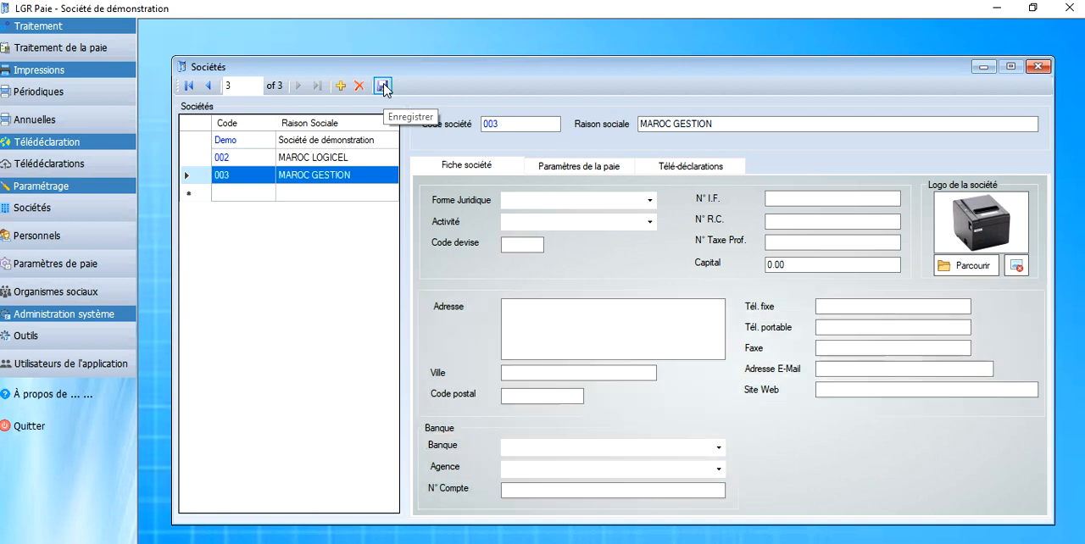
Step: Review the demonstration company's main record and payroll parameters, select MAROC GESTION again and close the company list
drag(719, 124, 664, 117)
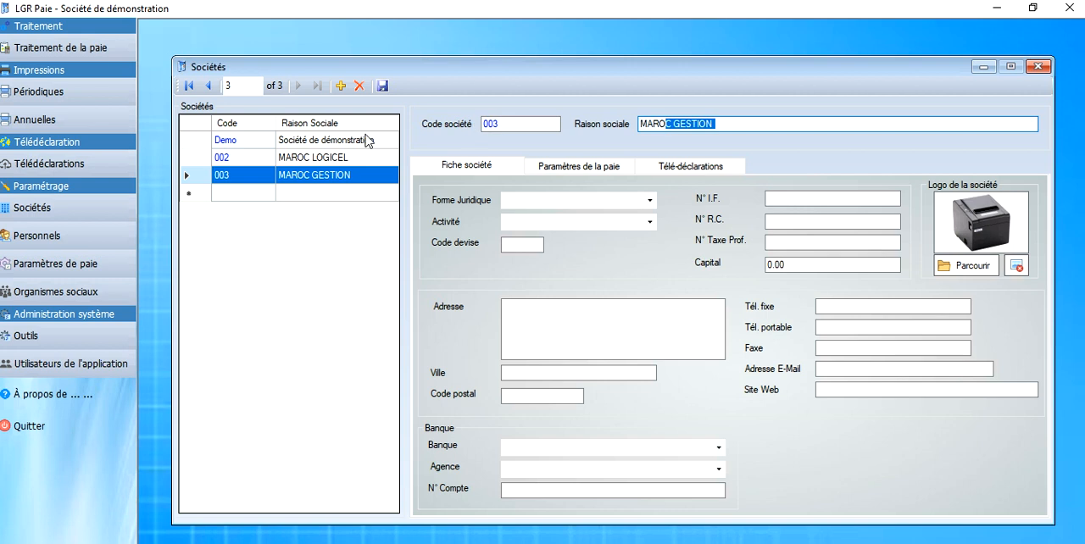
click(364, 140)
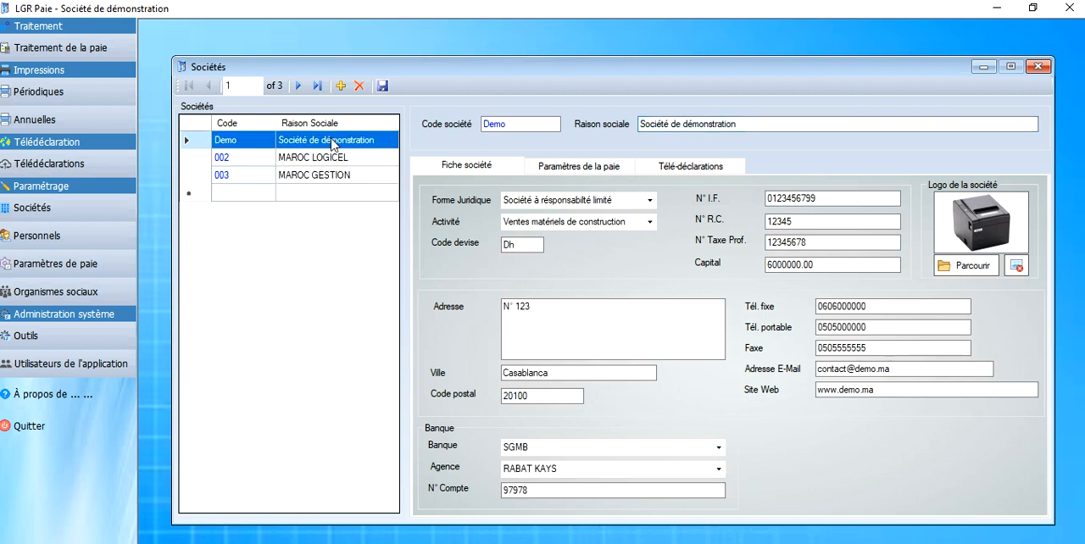
click(579, 167)
click(481, 168)
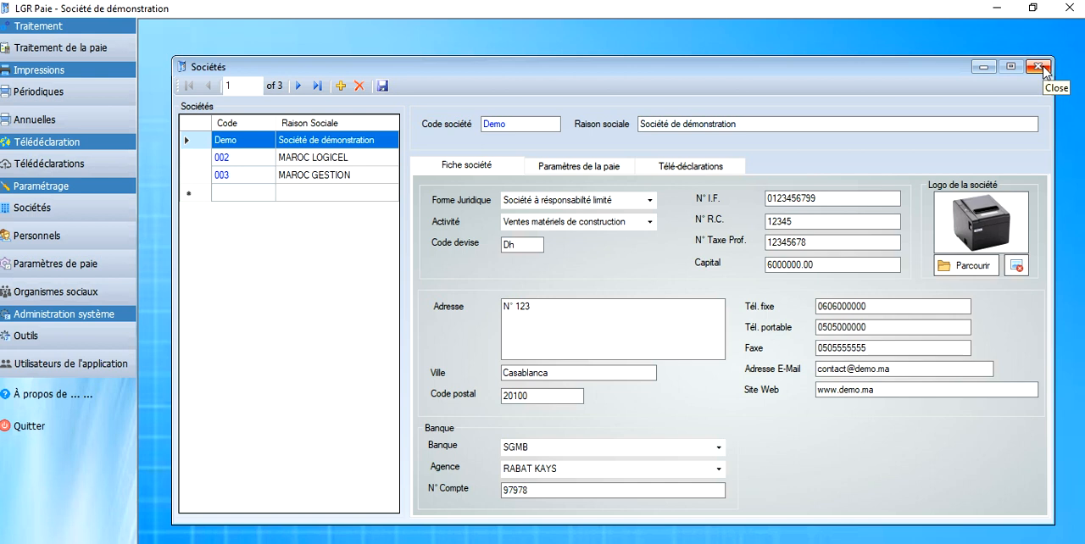
click(353, 175)
click(1037, 66)
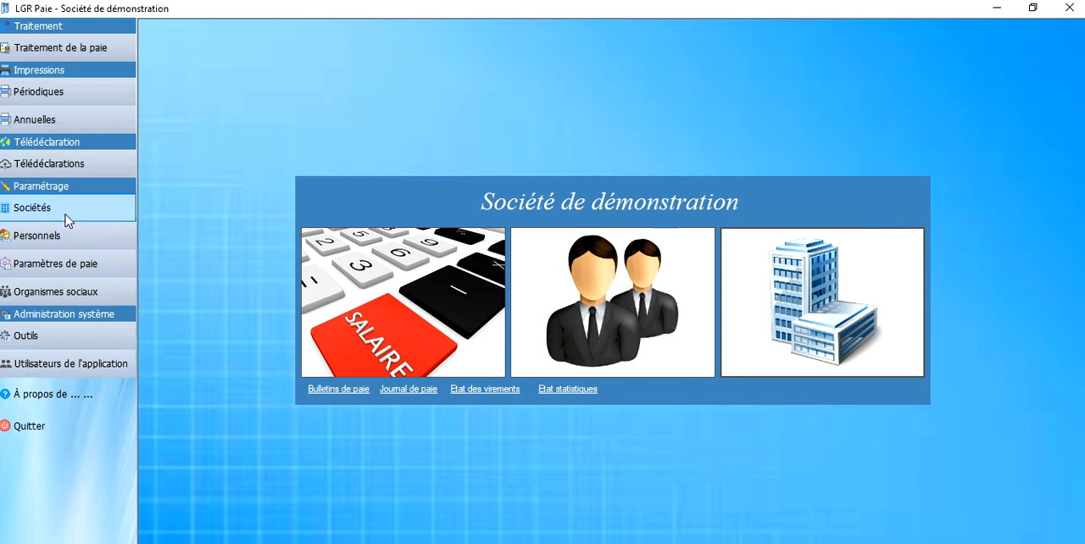
Step: Examine the income tax (IR) rate table of the demonstration company and close it
click(79, 268)
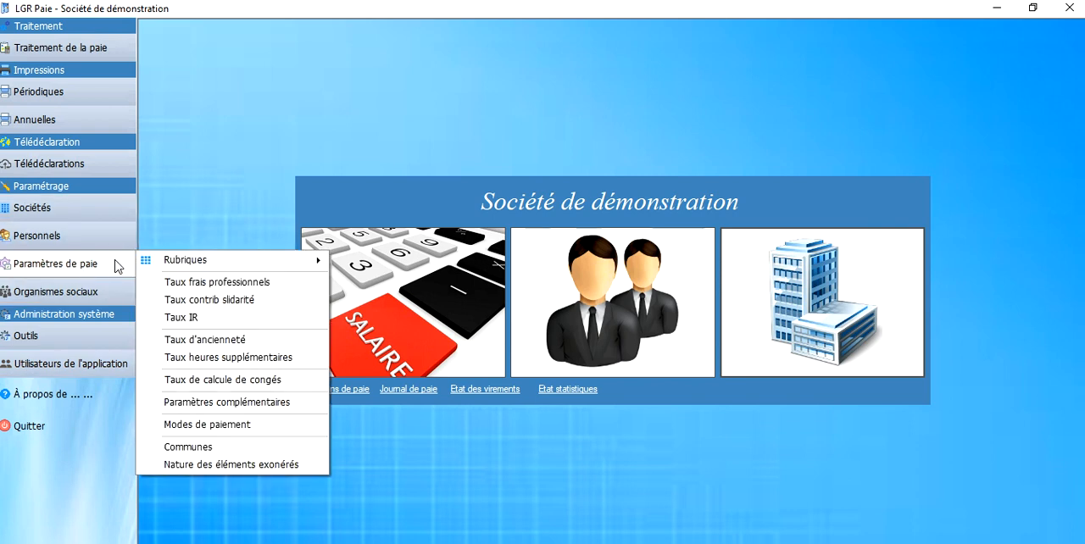
click(206, 319)
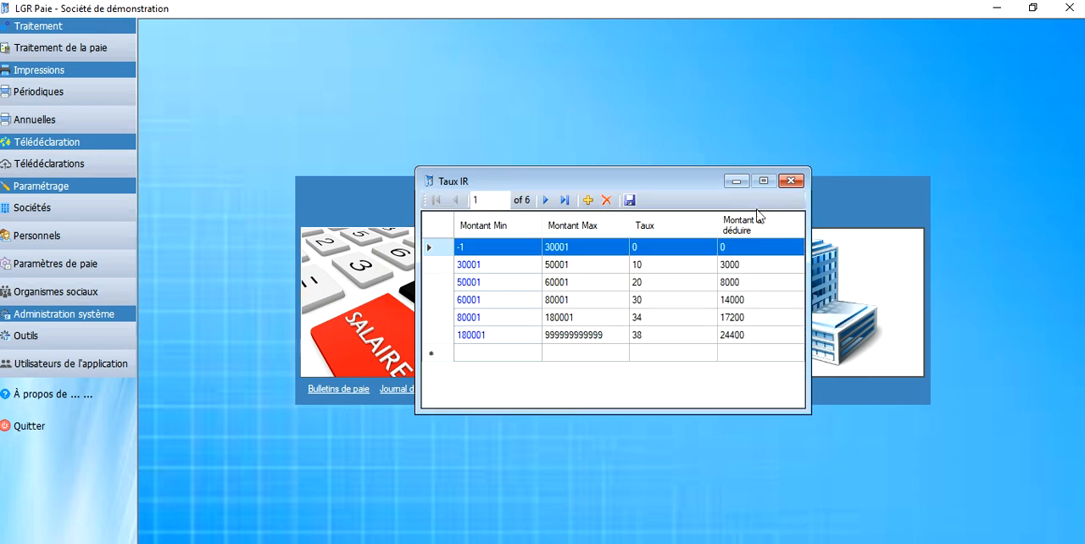
click(790, 181)
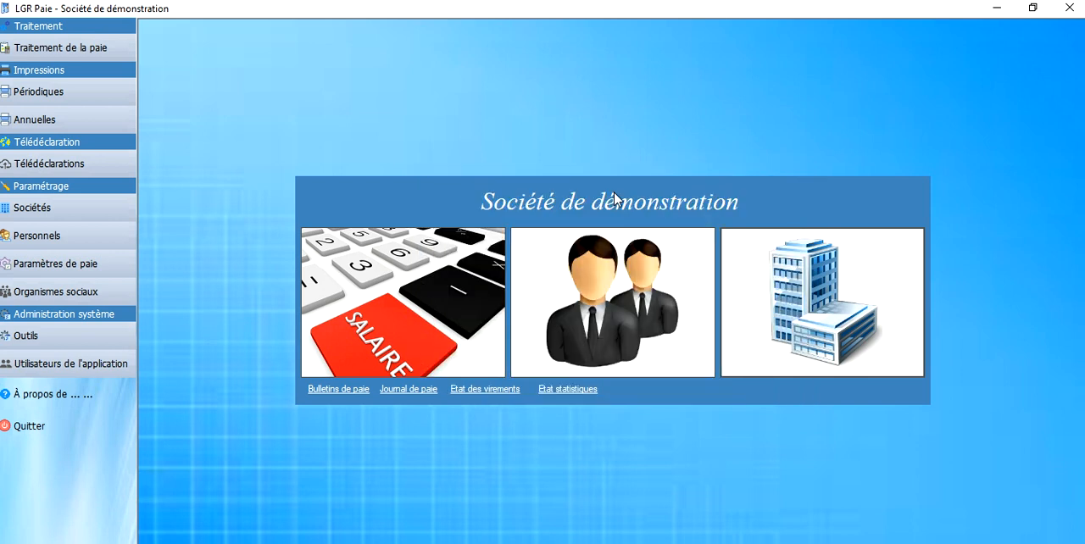
Step: Switch the active company to MAROC GESTION
click(55, 339)
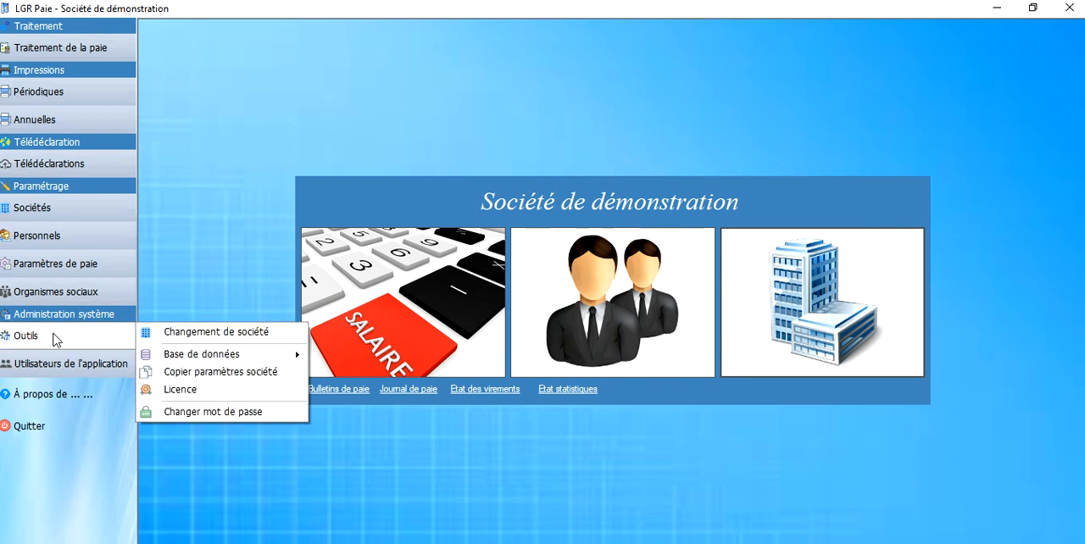
click(206, 335)
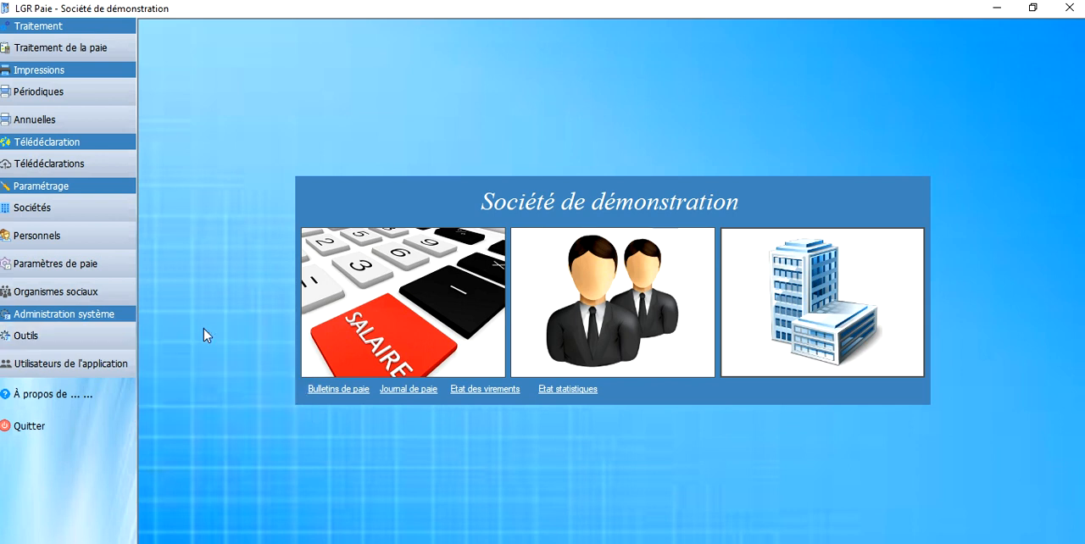
click(692, 286)
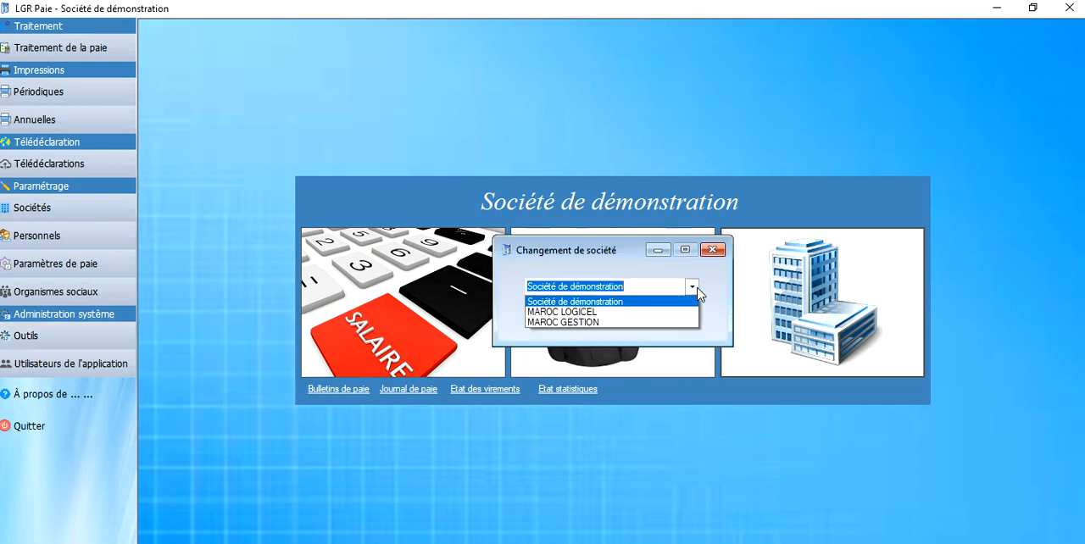
click(582, 322)
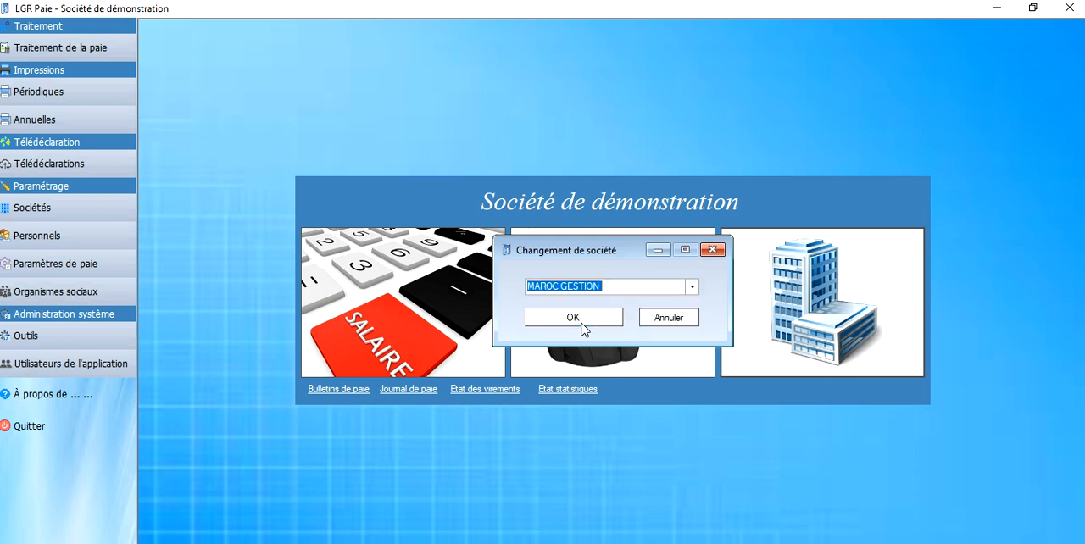
click(571, 315)
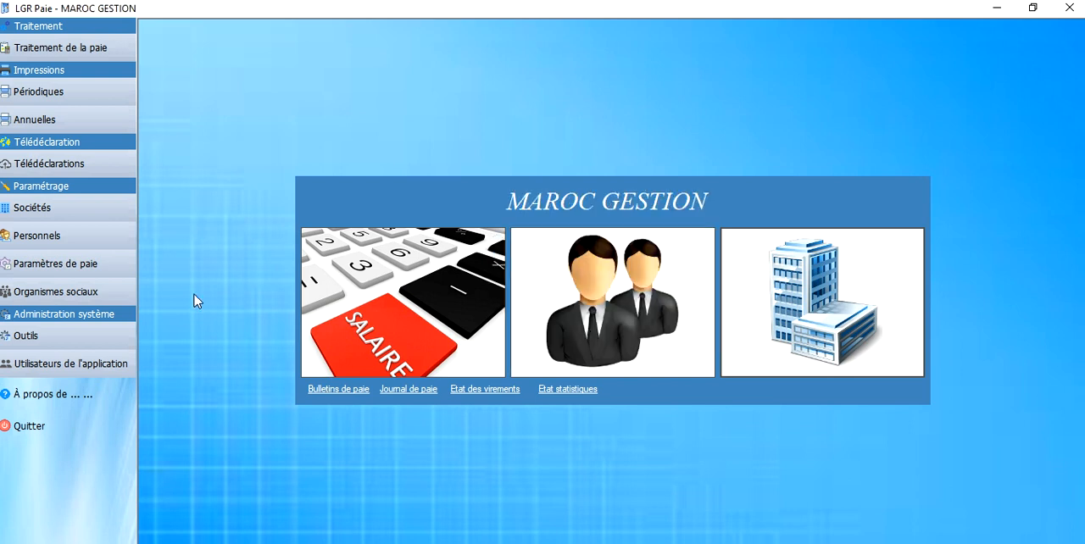
Step: Check the IR rate table and the seniority rate table of MAROC GESTION for existing entries
click(73, 263)
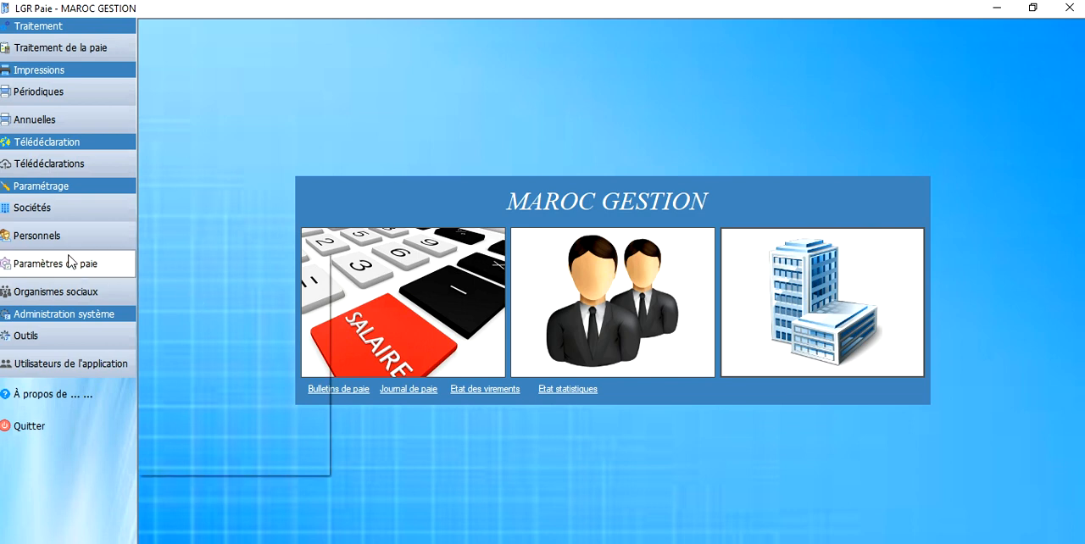
click(178, 318)
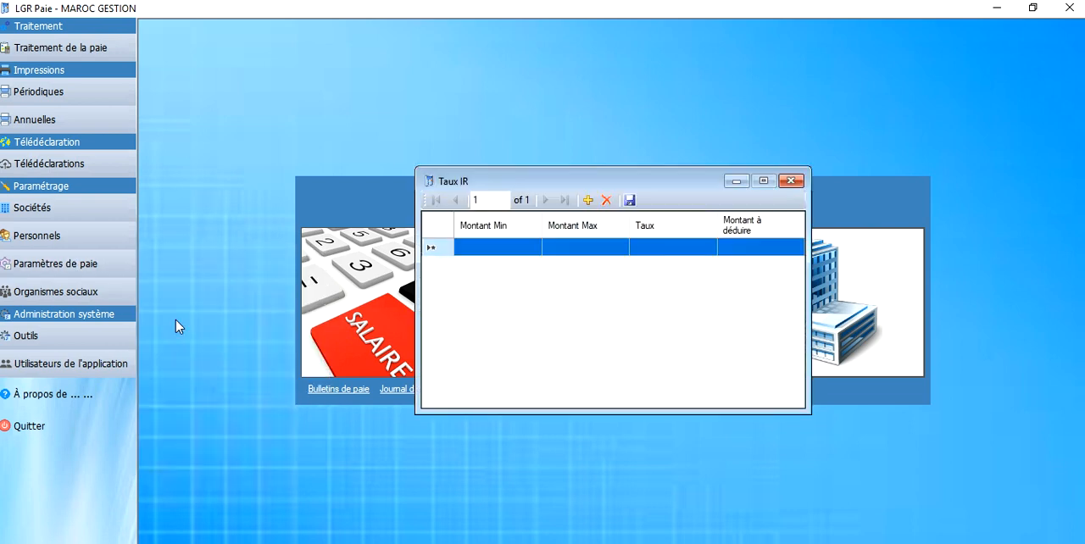
click(791, 180)
click(59, 265)
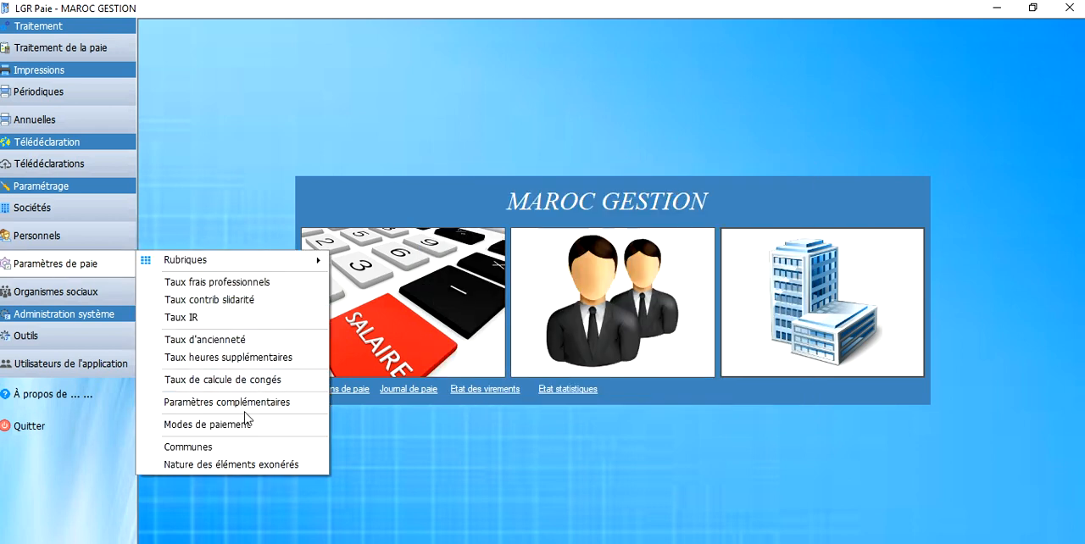
click(228, 342)
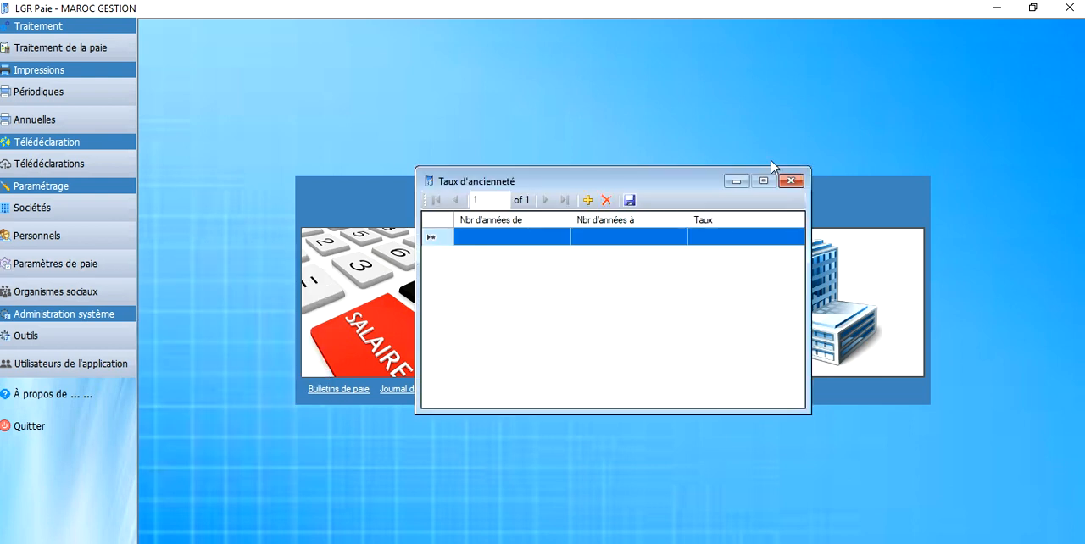
click(790, 178)
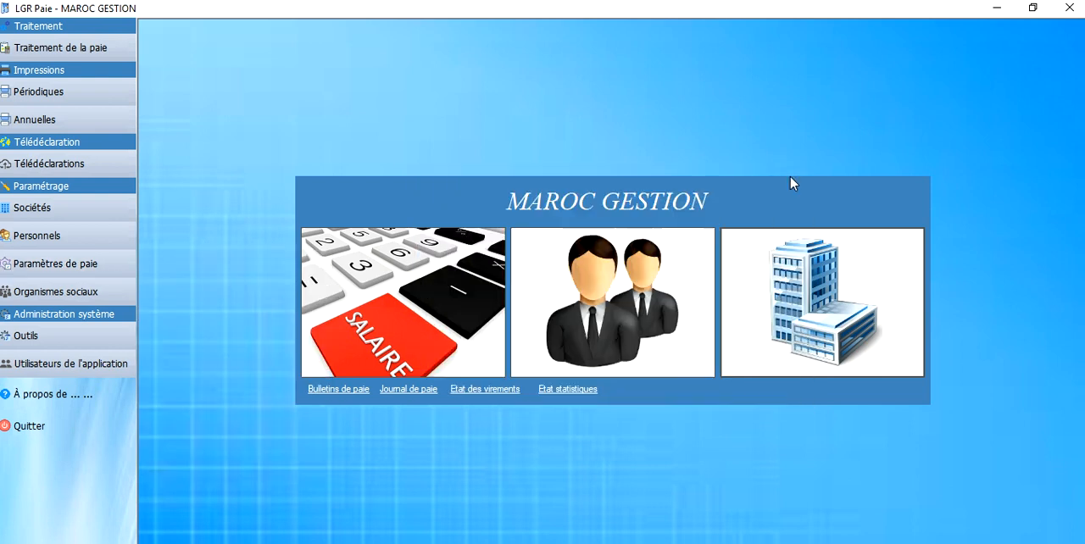
Step: Copy all company parameters, with every entity and rubric included, from Société de démonstration to MAROC GESTION
click(117, 338)
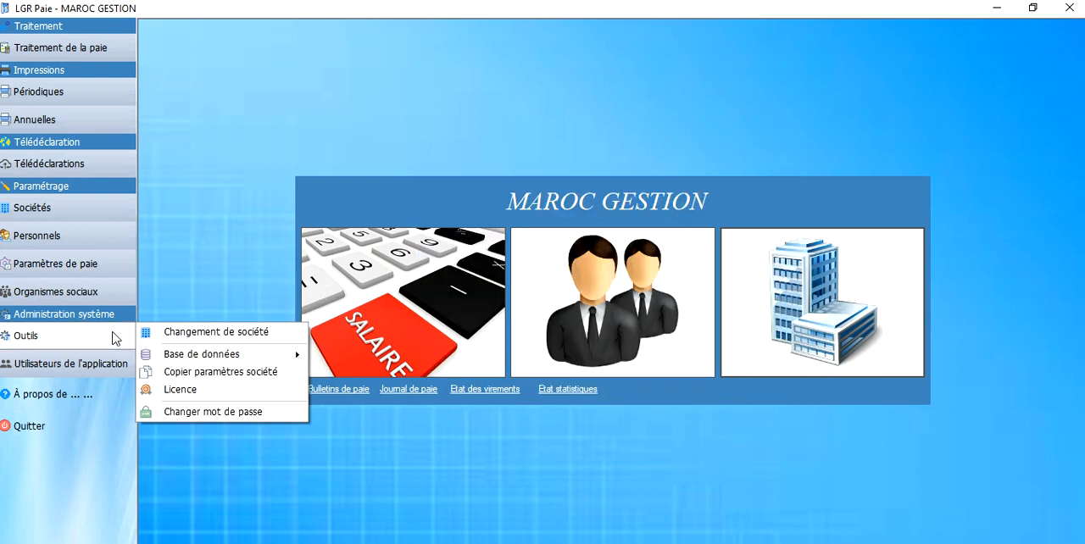
click(227, 373)
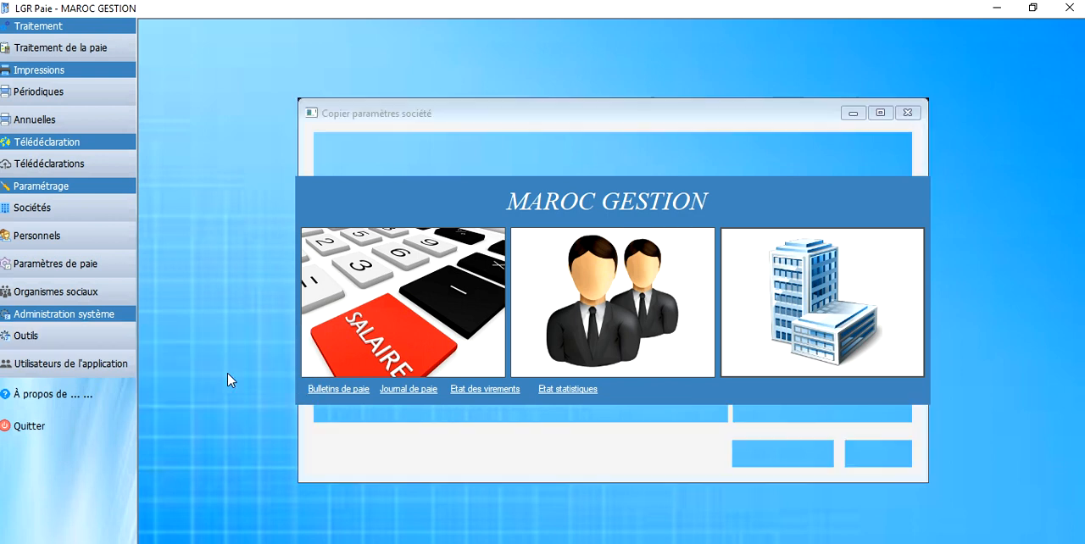
click(555, 165)
click(555, 165)
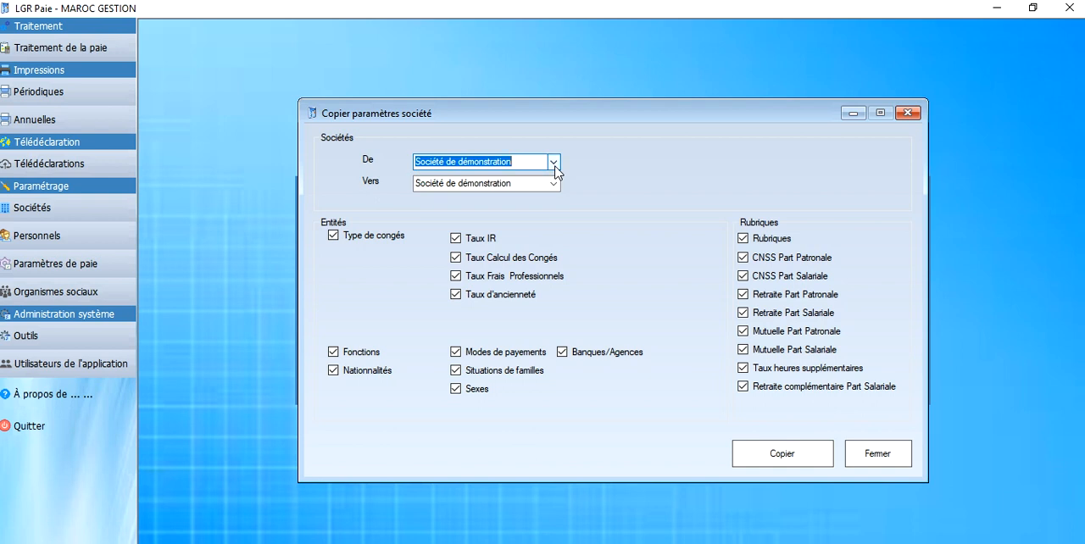
click(554, 183)
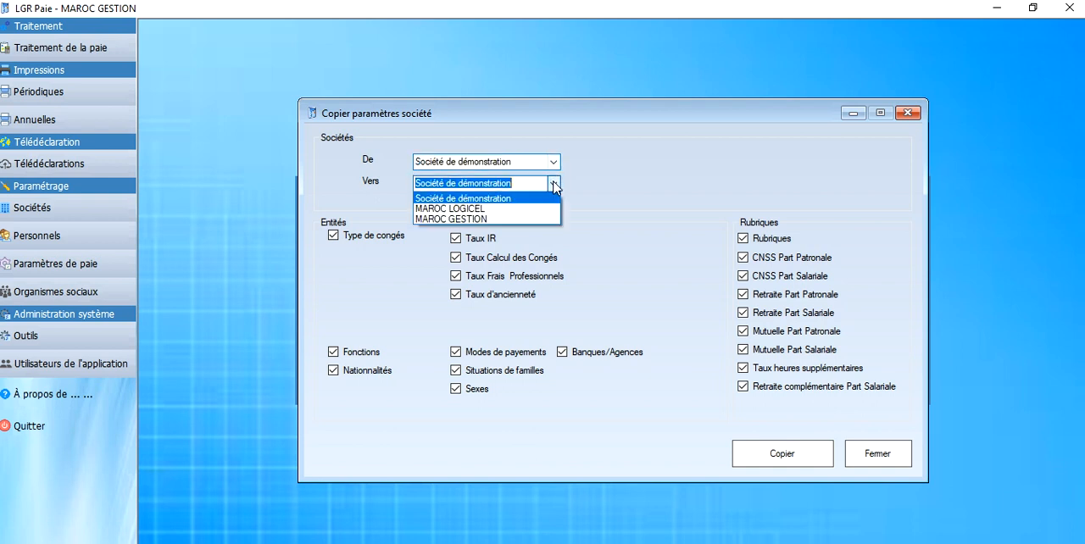
click(491, 218)
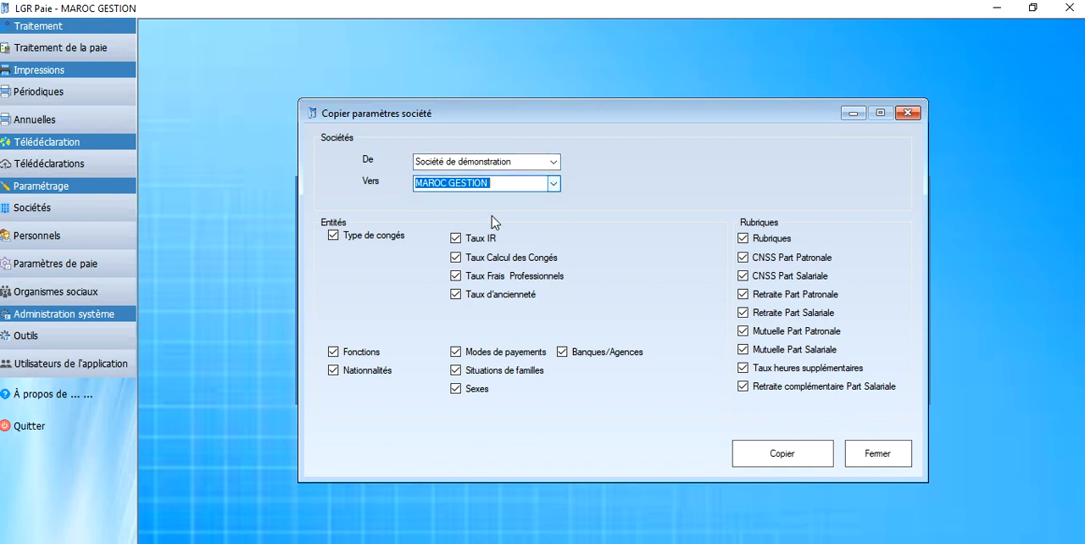
click(789, 461)
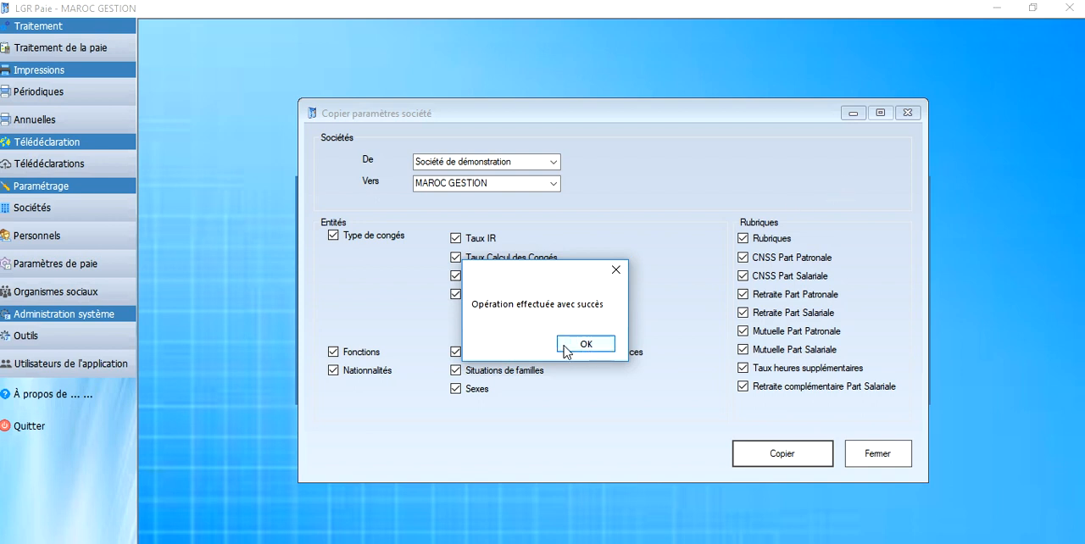
click(569, 346)
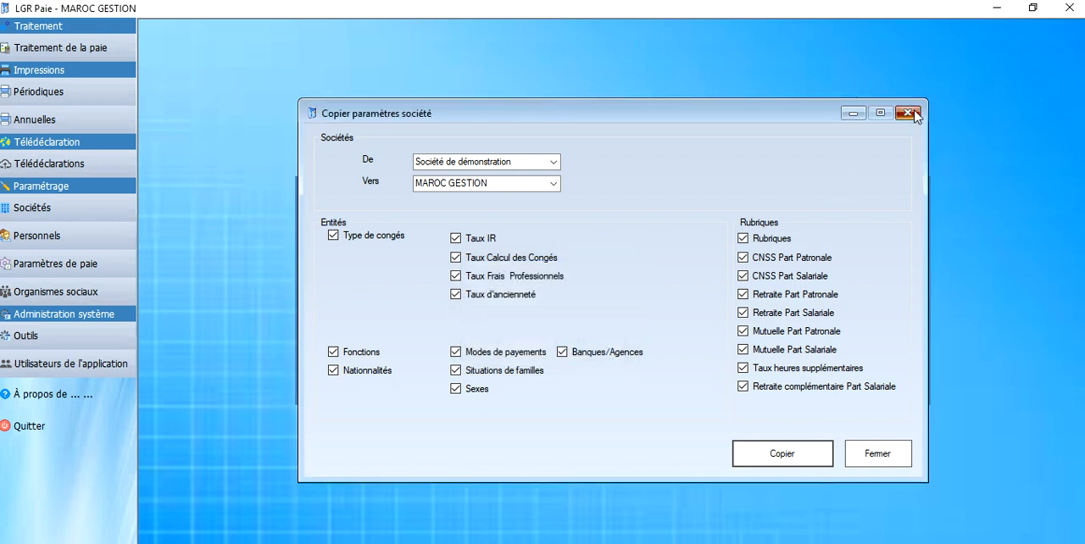
click(907, 112)
Step: Set the rate of the 30001 to 50001 bracket to 15 in MAROC GESTION's IR rate table and close the table
click(95, 217)
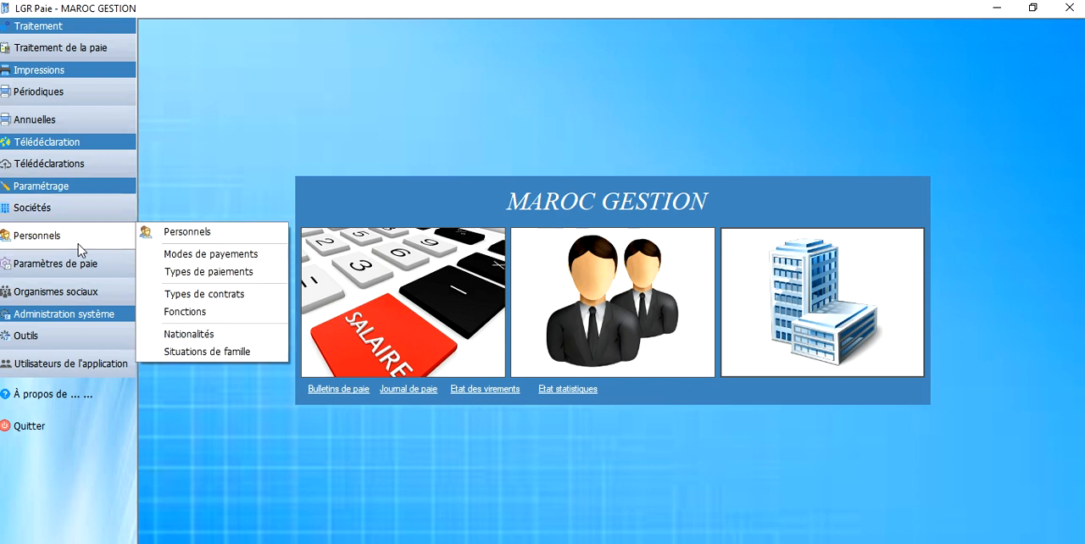
mouse_move(62, 261)
click(172, 319)
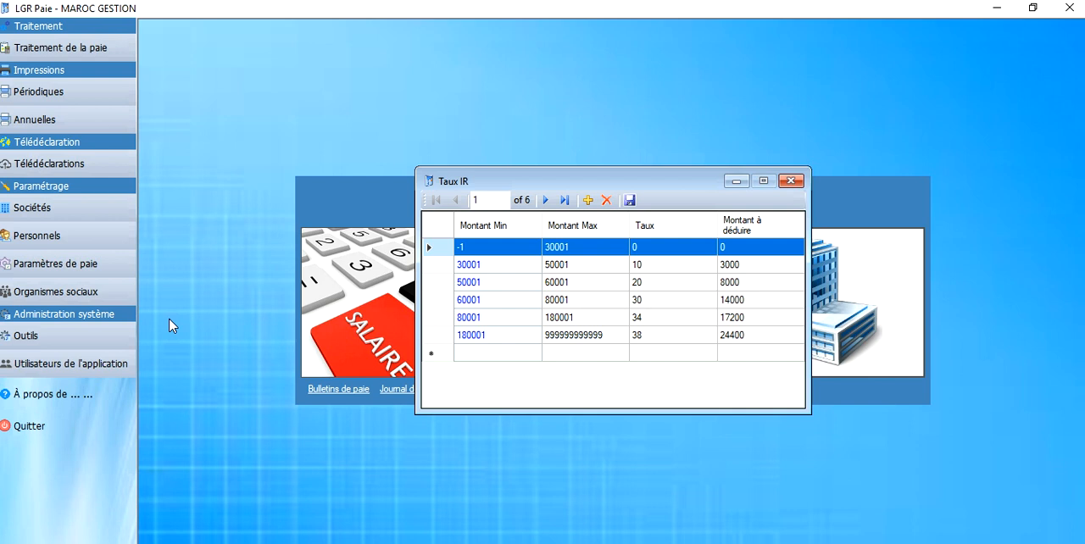
click(656, 266)
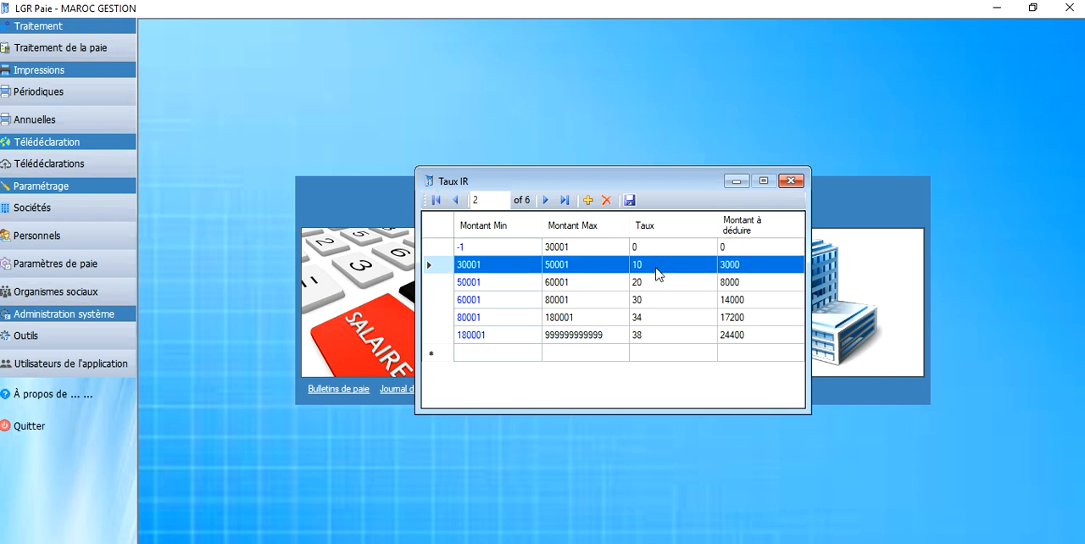
click(657, 268)
text(1)
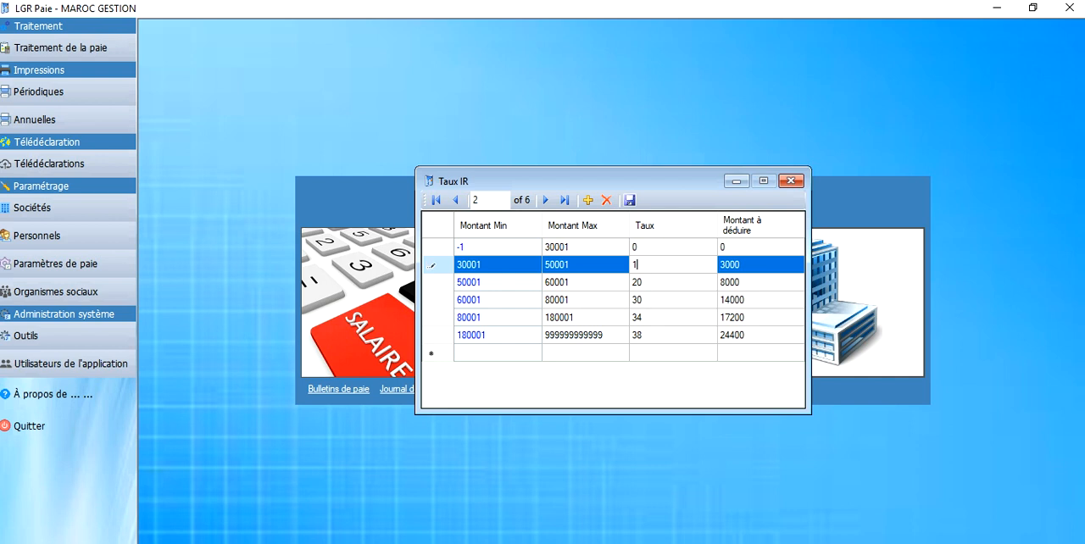
key(Tab)
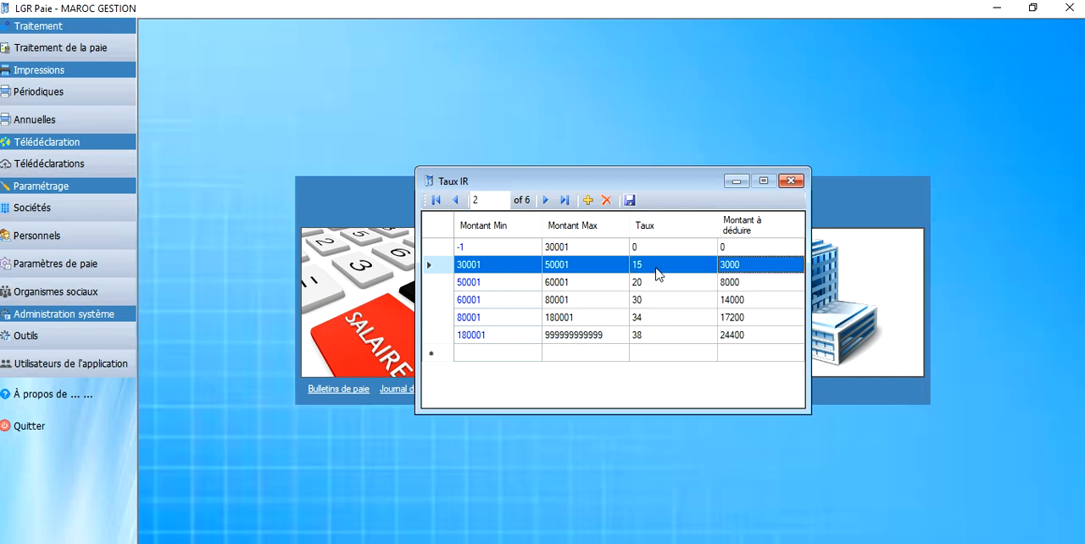
click(791, 182)
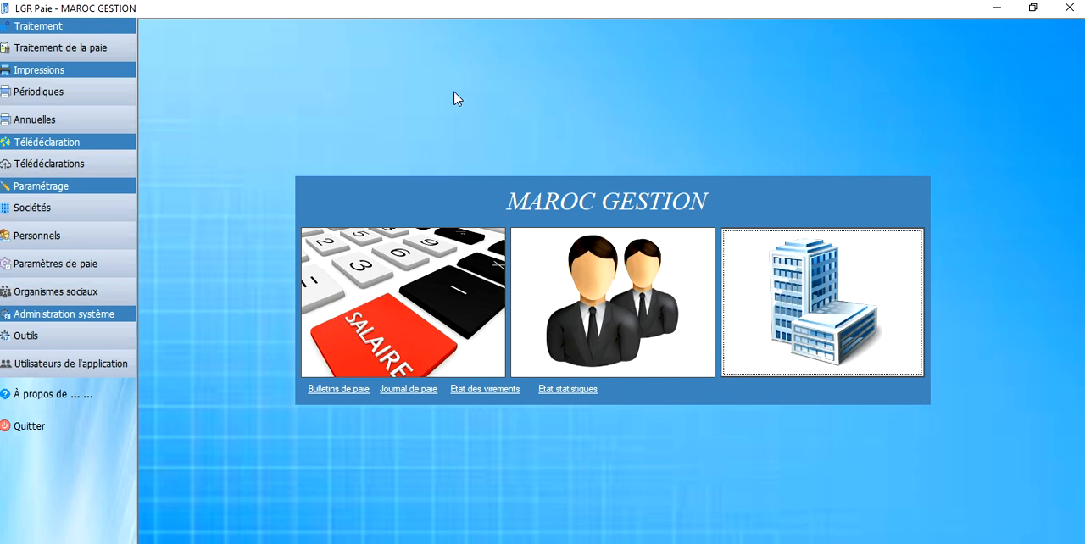
Step: Start a new personnel record in MAROC GESTION and enter the employee's last name
click(72, 236)
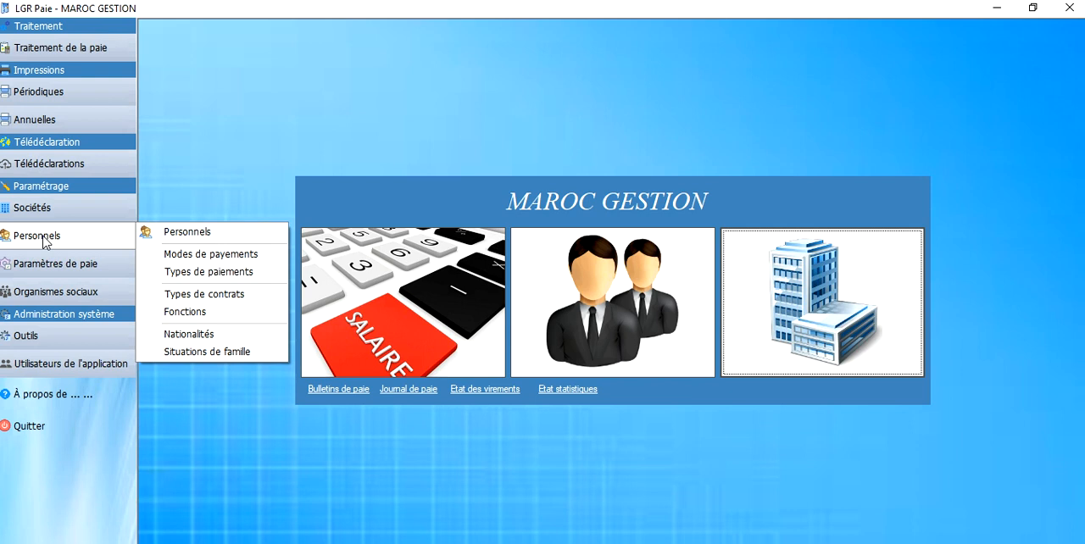
click(166, 235)
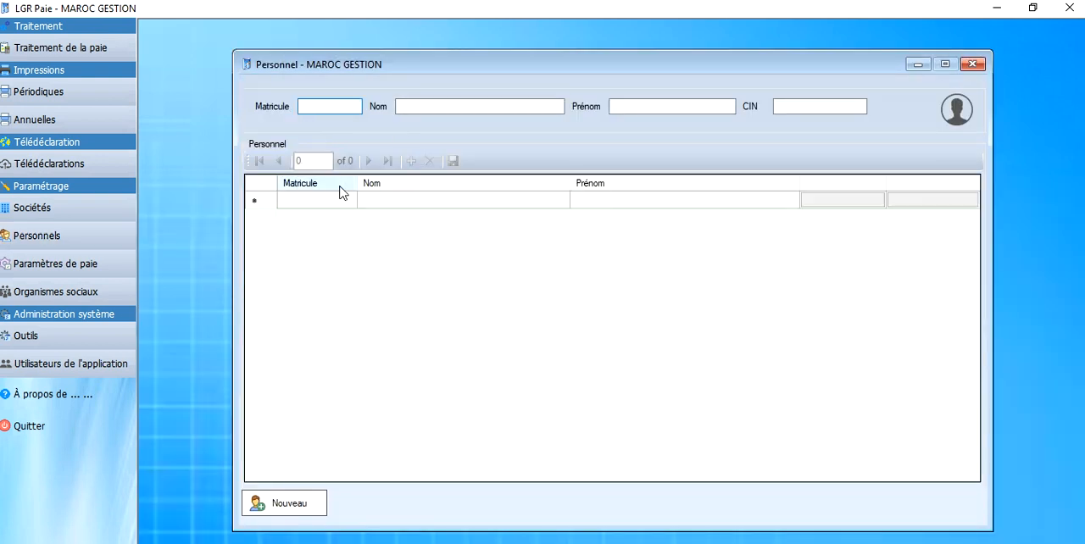
click(281, 505)
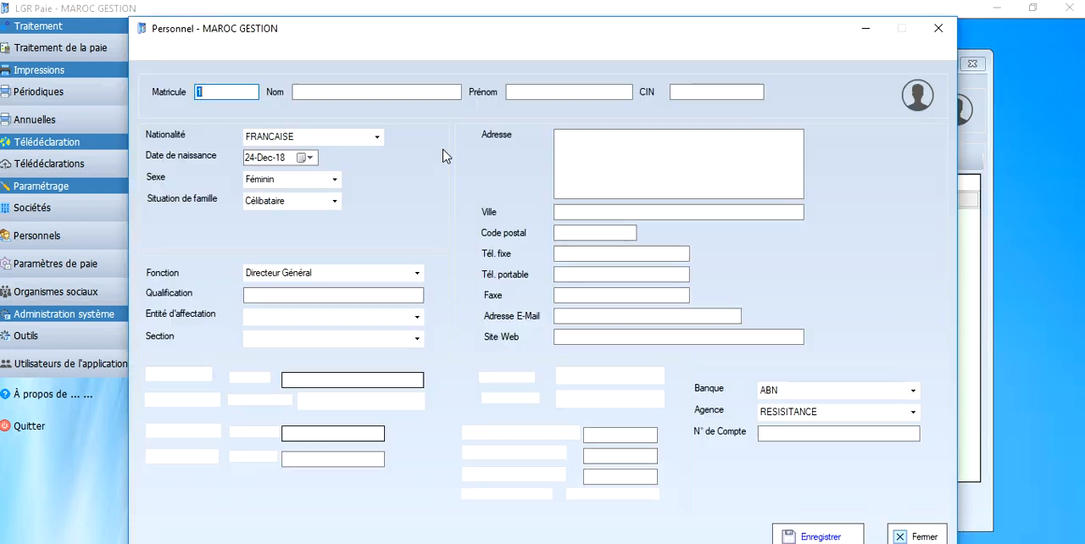
click(301, 96)
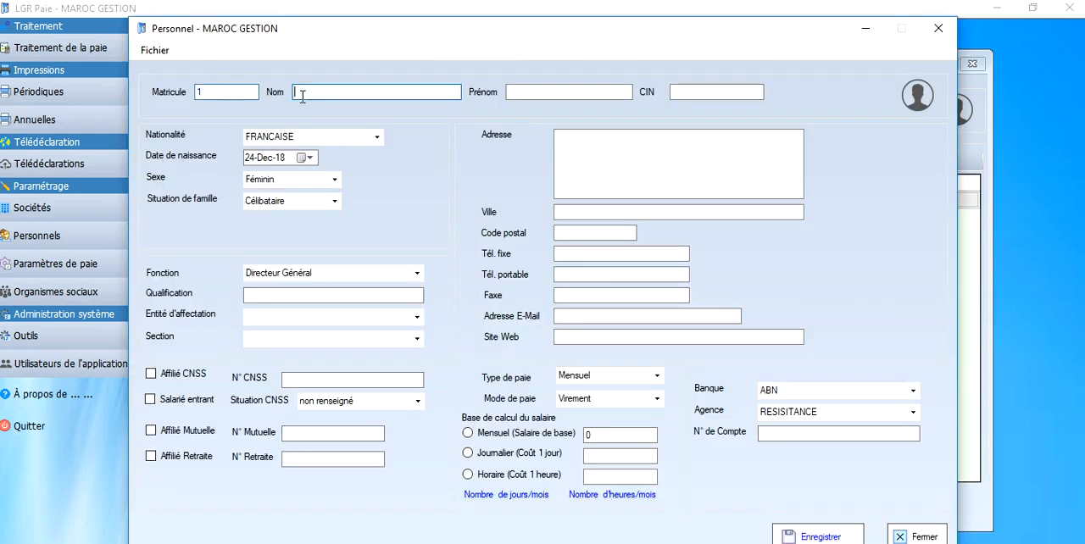
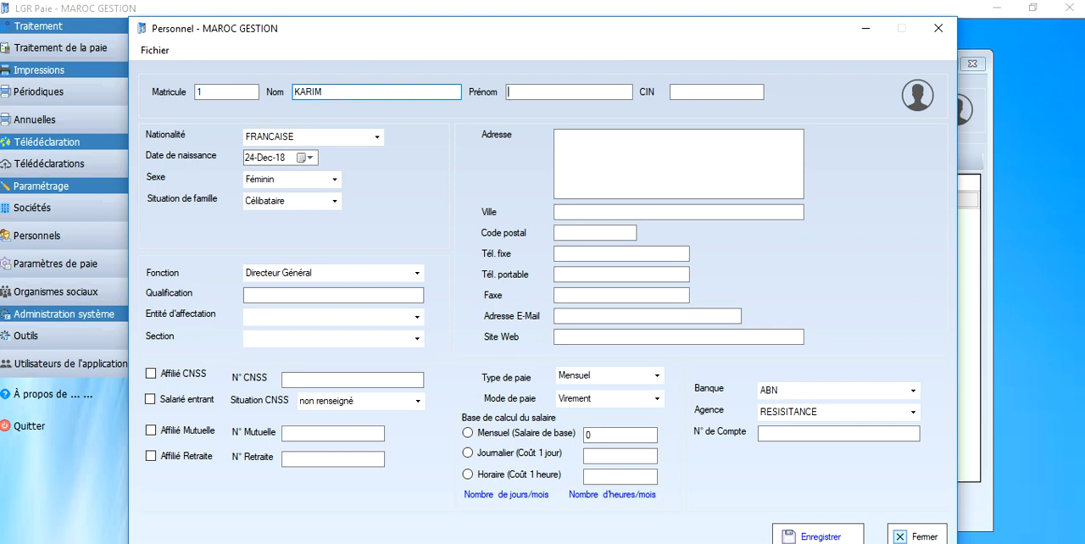
Step: Fill in the employee's first name and CIN identity number
click(690, 92)
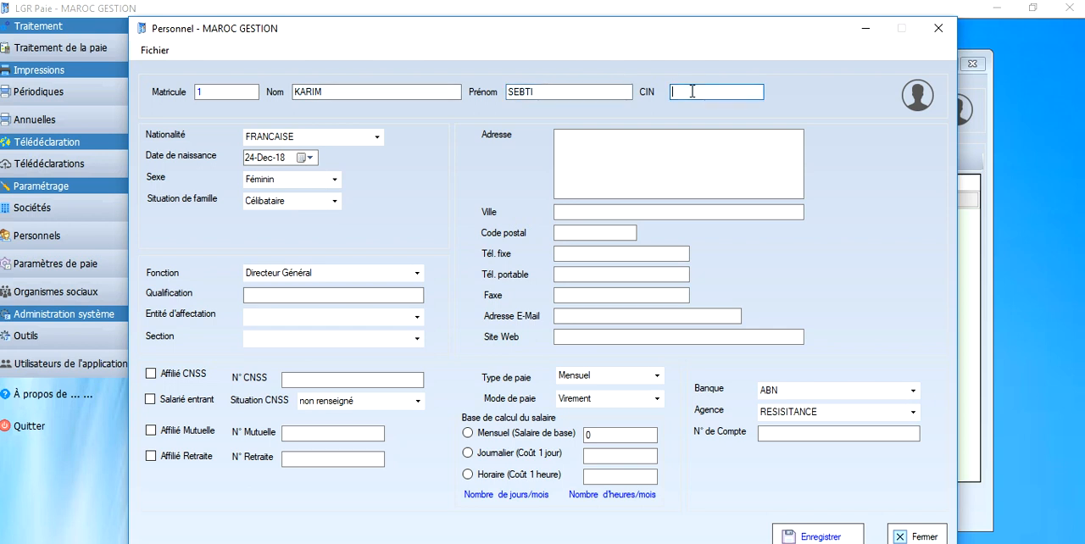
Step: Mark the employee as CNSS-affiliated, enter the CNSS number and look through the CNSS situation options
click(167, 379)
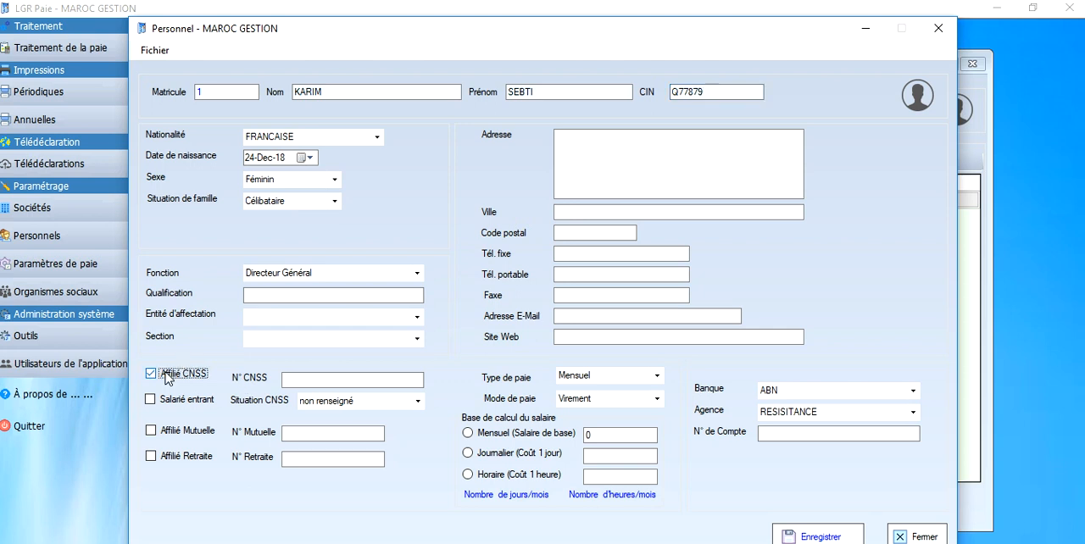
click(343, 378)
text(1234567)
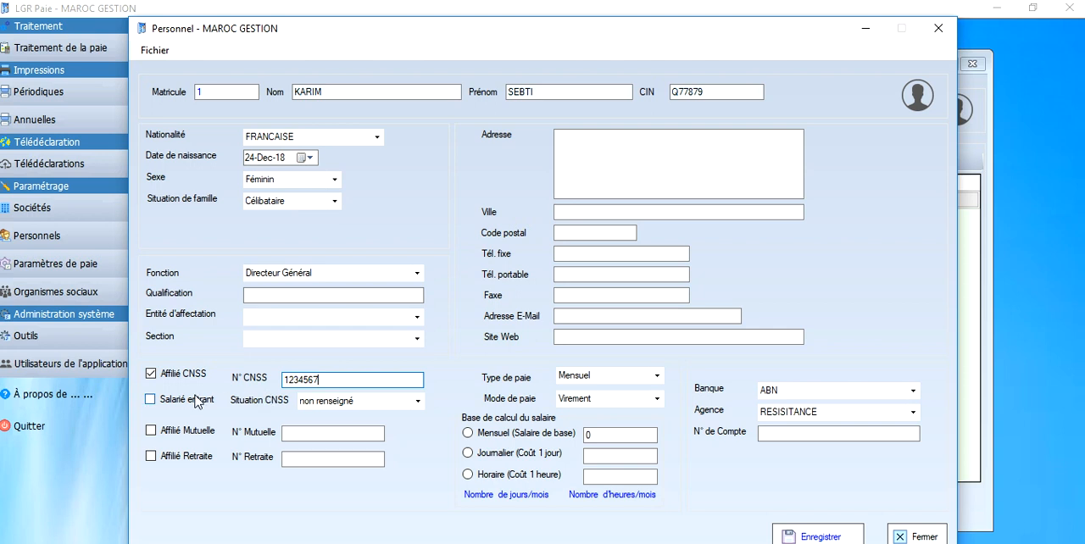
click(174, 401)
click(172, 404)
click(417, 402)
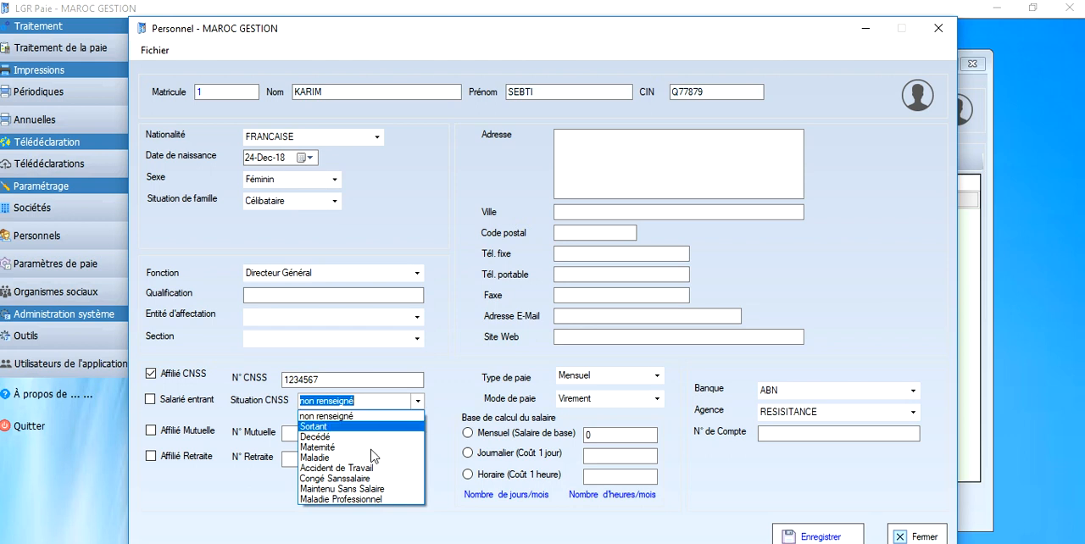
click(458, 402)
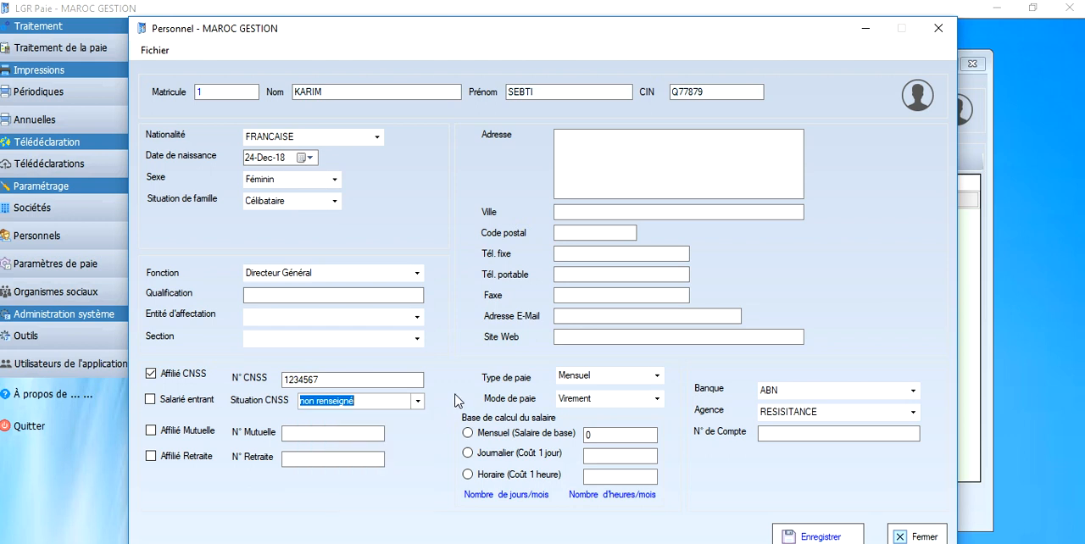
Step: Mark the employee as affiliated to both Mutuelle and Retraite, leaving their membership numbers blank
click(151, 432)
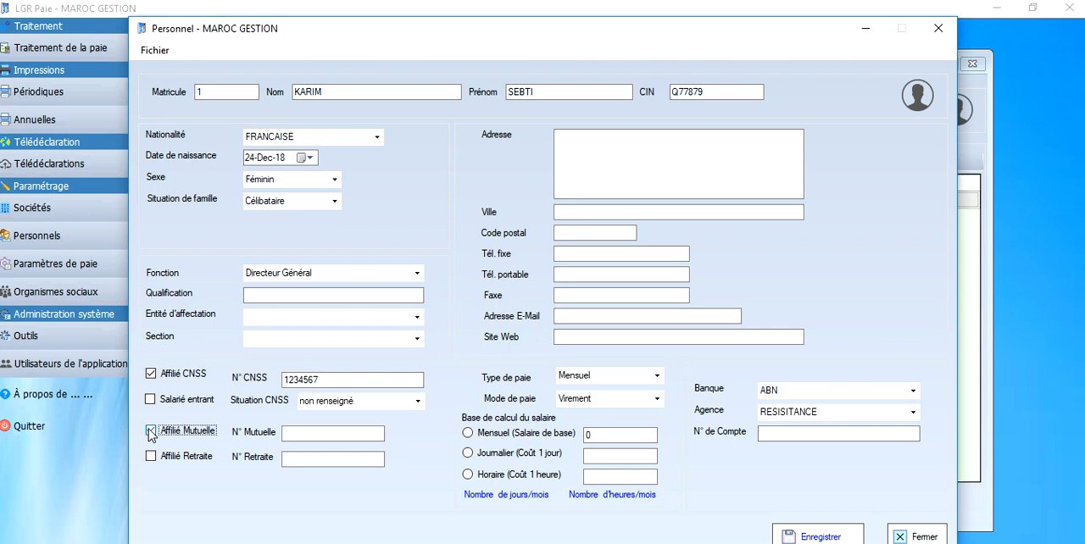
click(329, 433)
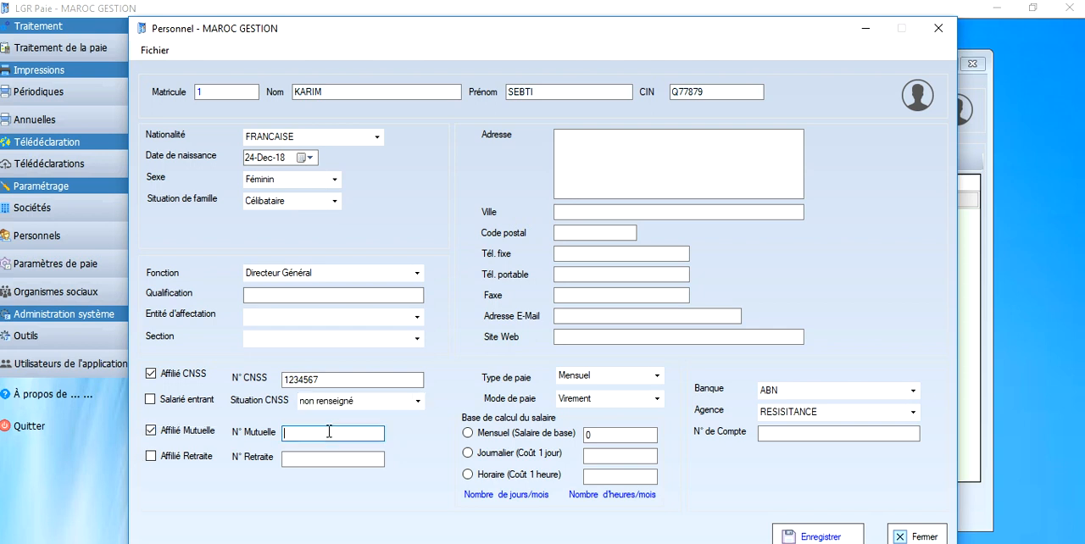
click(148, 458)
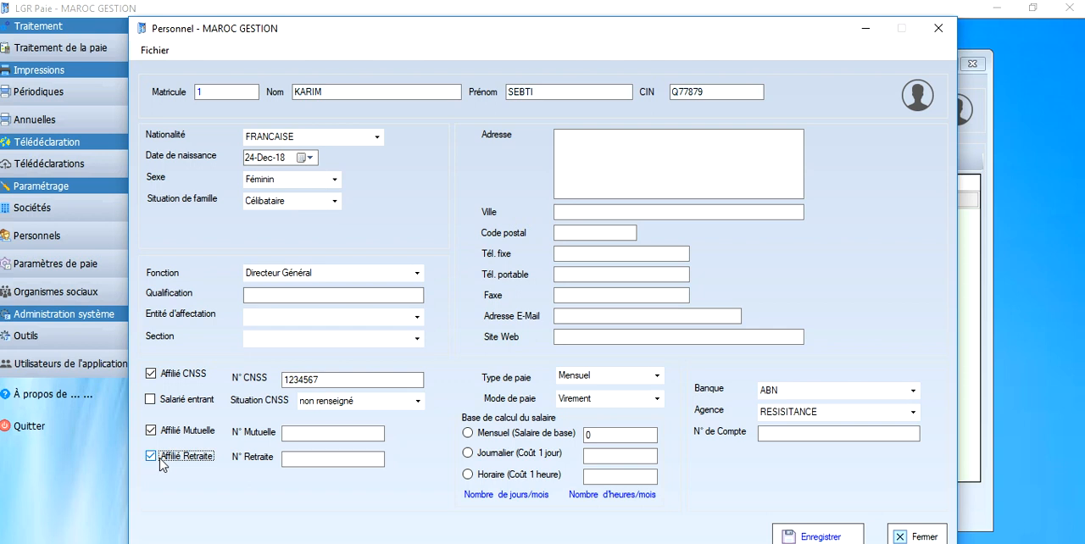
click(296, 457)
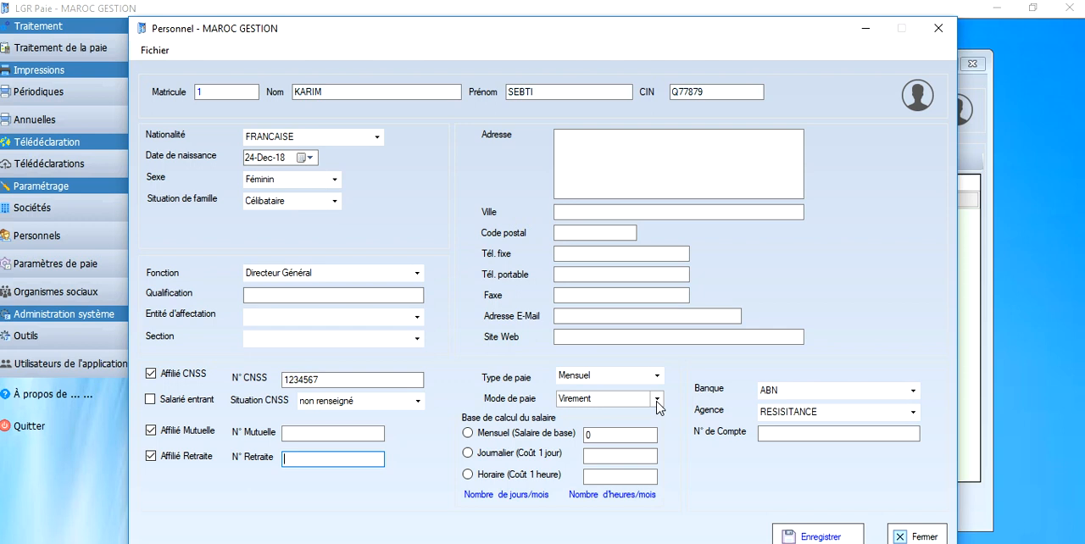
Step: Base the employee's pay on a monthly base salary of 7500 and save the record
click(496, 439)
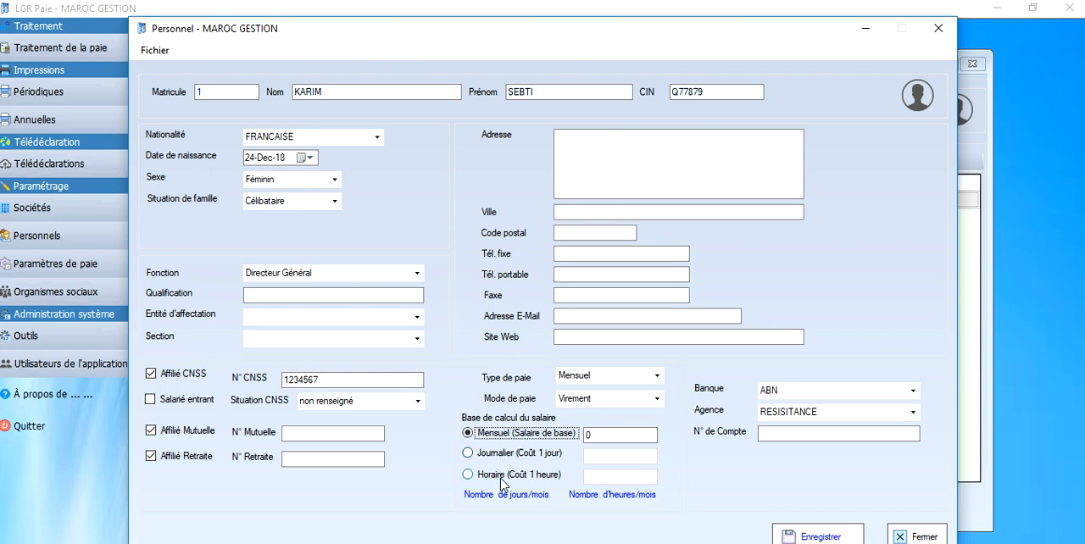
key(Tab)
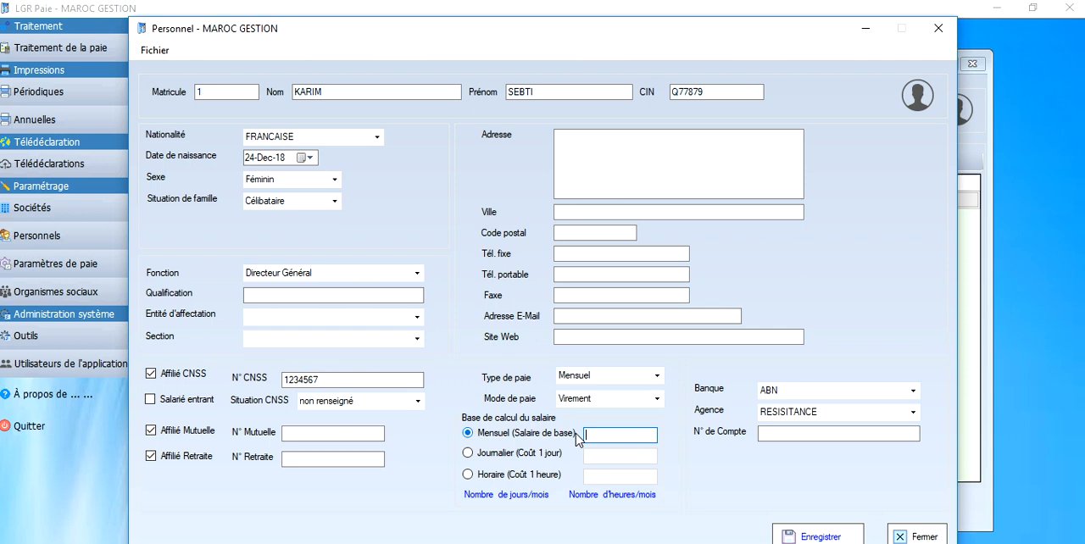
text(7500)
click(820, 538)
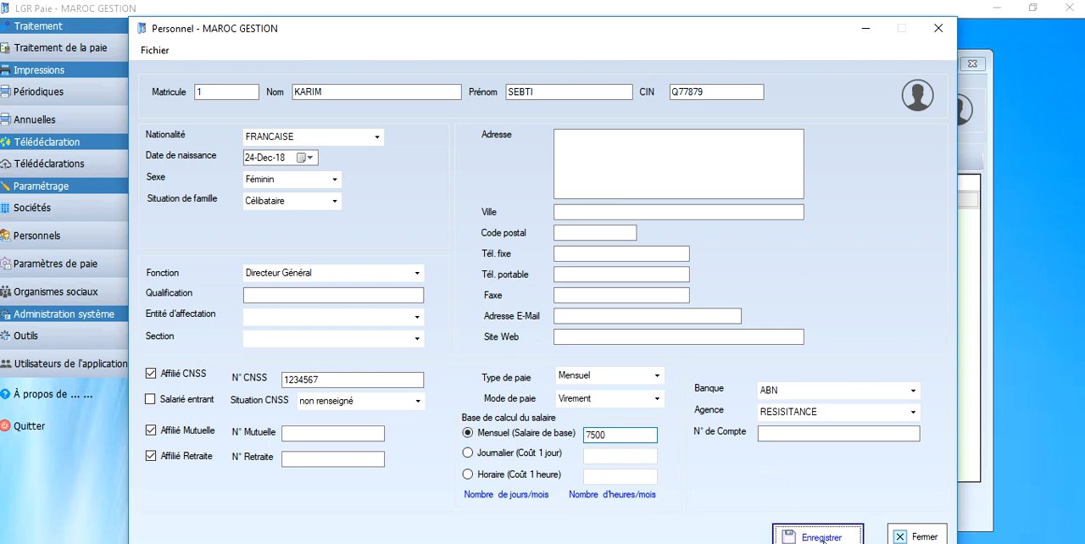
click(809, 537)
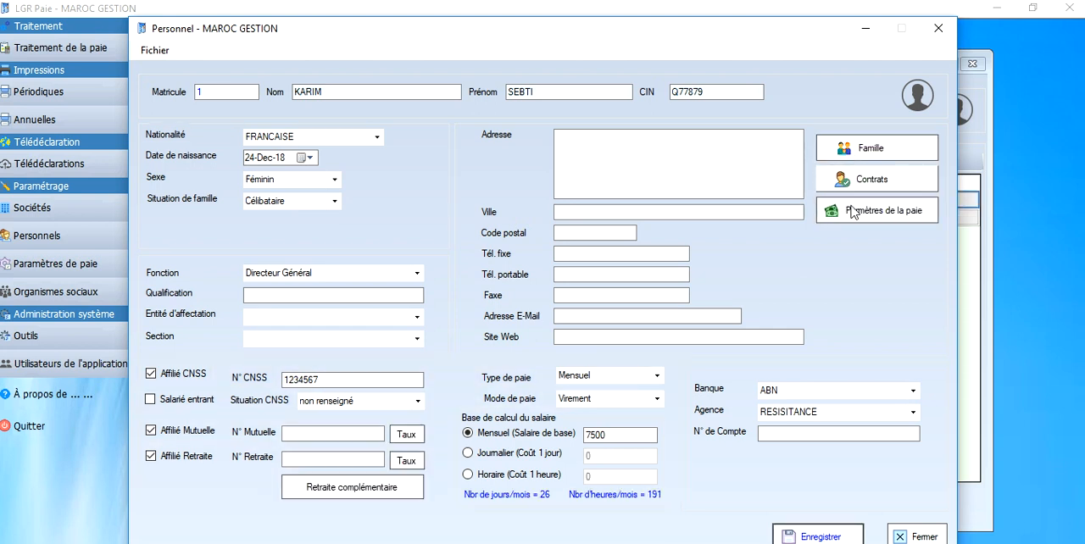
Step: Examine the employee's family form with the Enfant link and the deduction start and end dates, and close it unsaved
click(868, 146)
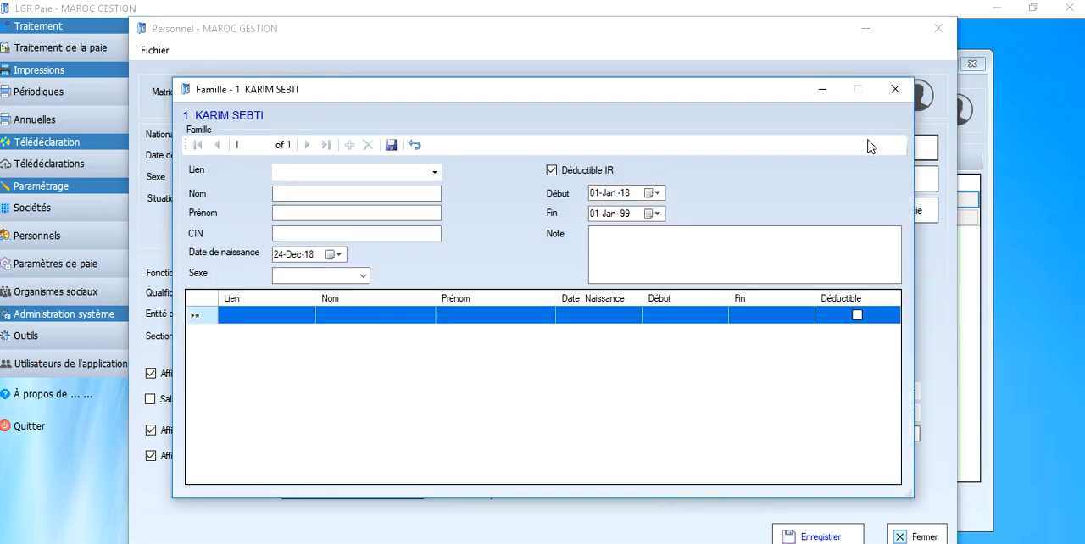
click(435, 173)
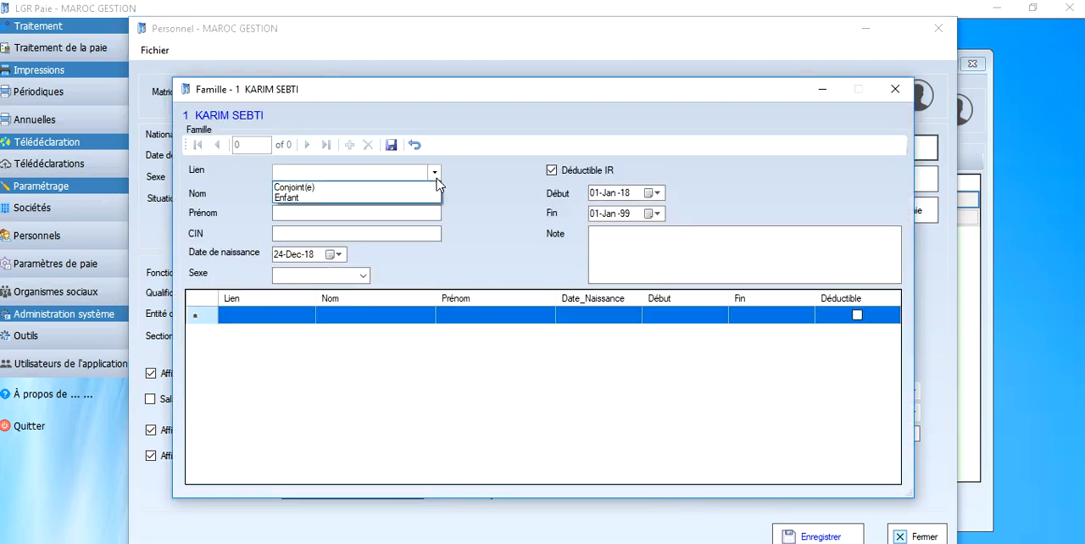
click(371, 200)
click(395, 195)
click(355, 214)
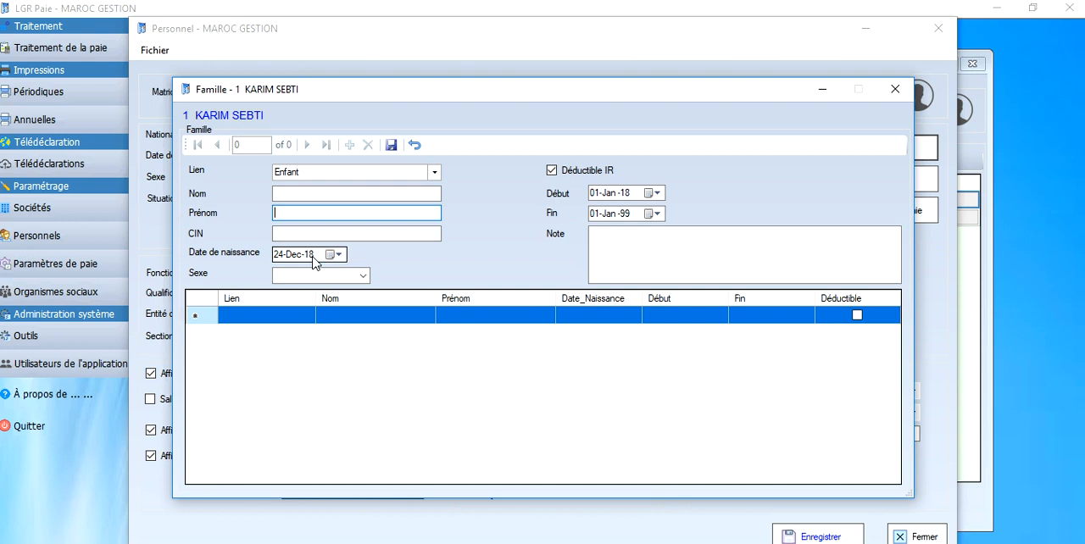
click(627, 193)
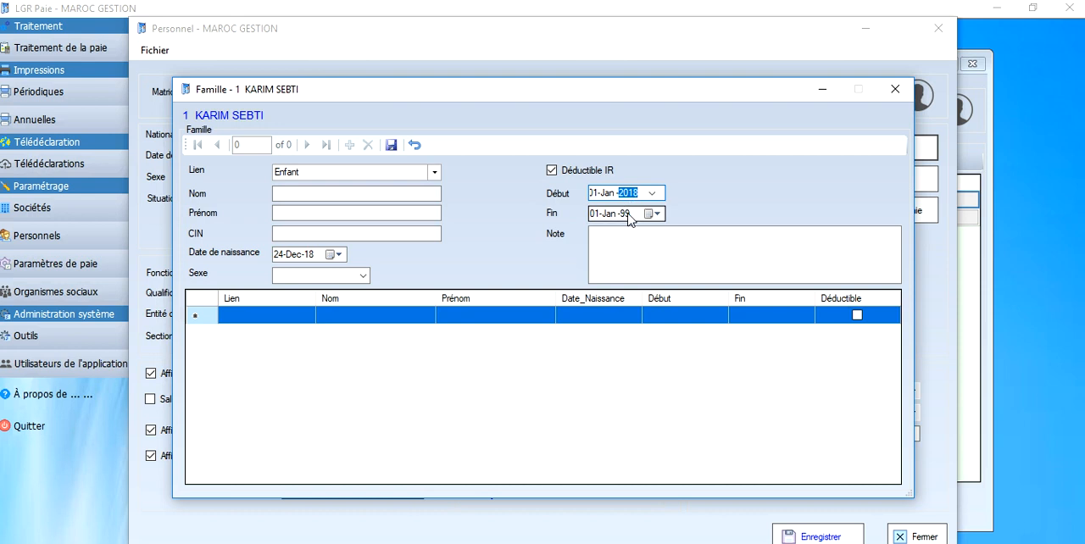
click(628, 215)
click(894, 89)
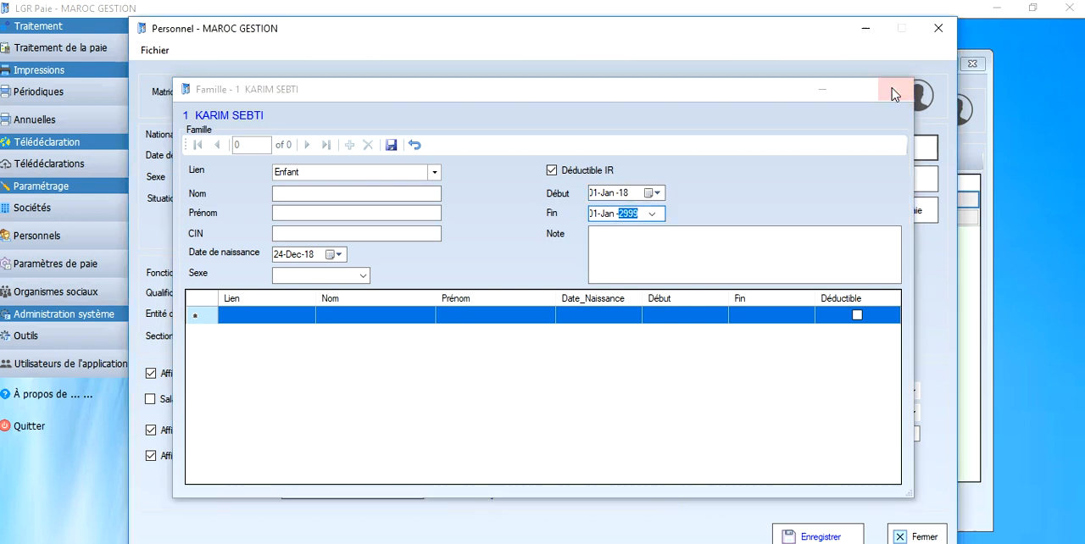
Step: Add and save a "Contrat durée indéterminée" contract starting 24-Dec-2017 for the employee, and close the contracts form
click(859, 185)
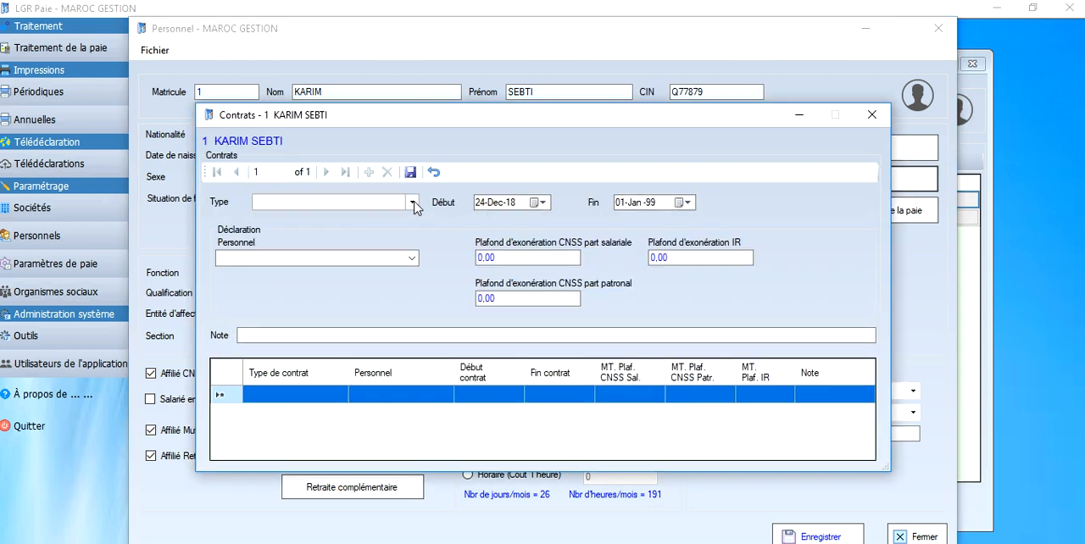
click(413, 203)
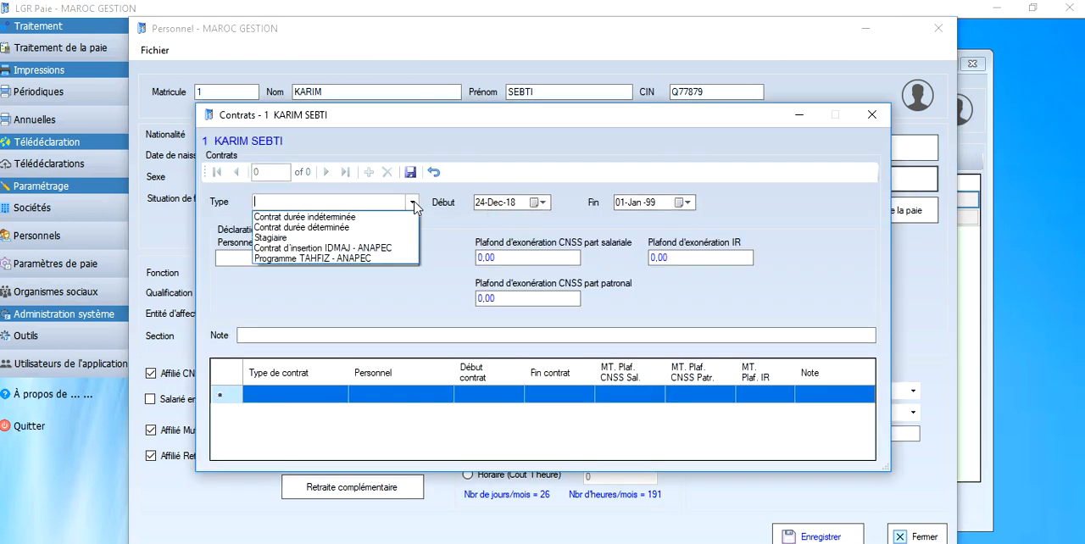
click(364, 218)
click(514, 206)
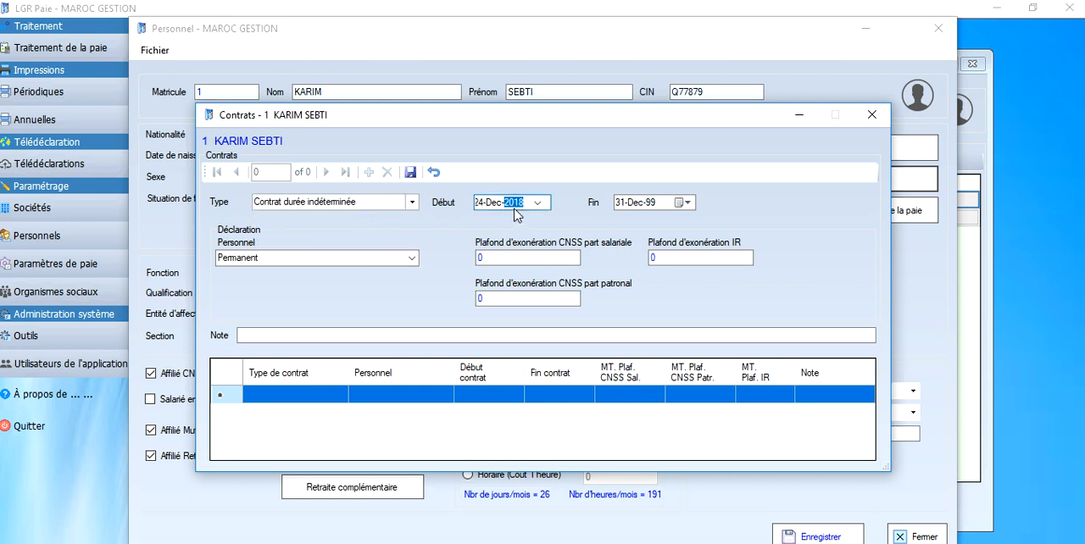
text(2017)
click(651, 204)
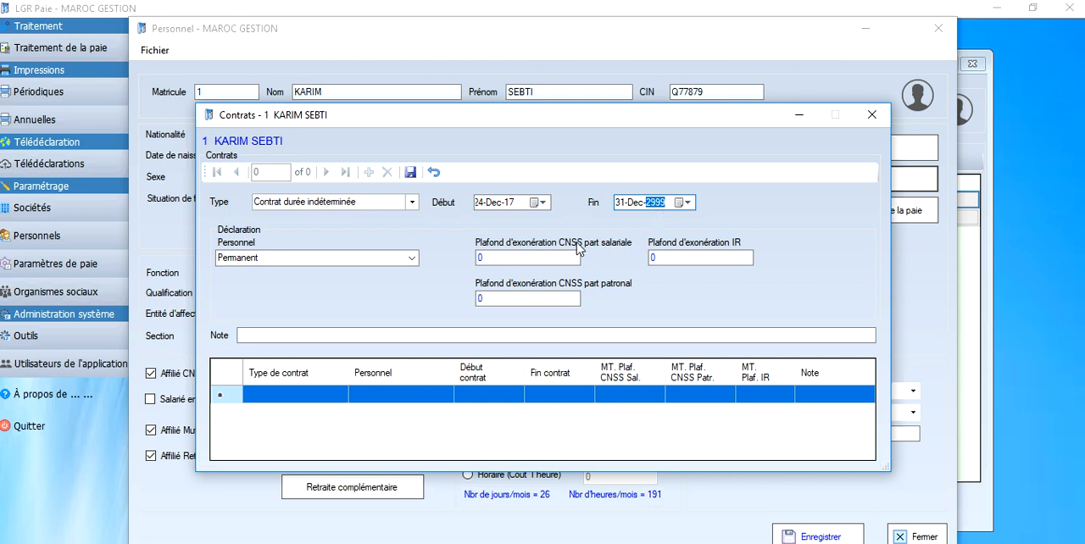
click(411, 174)
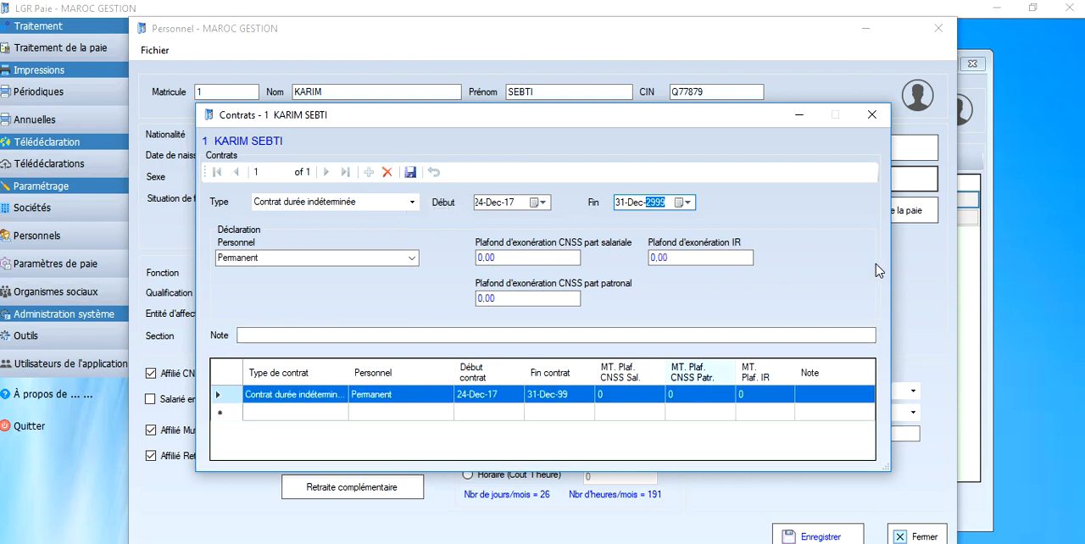
click(871, 114)
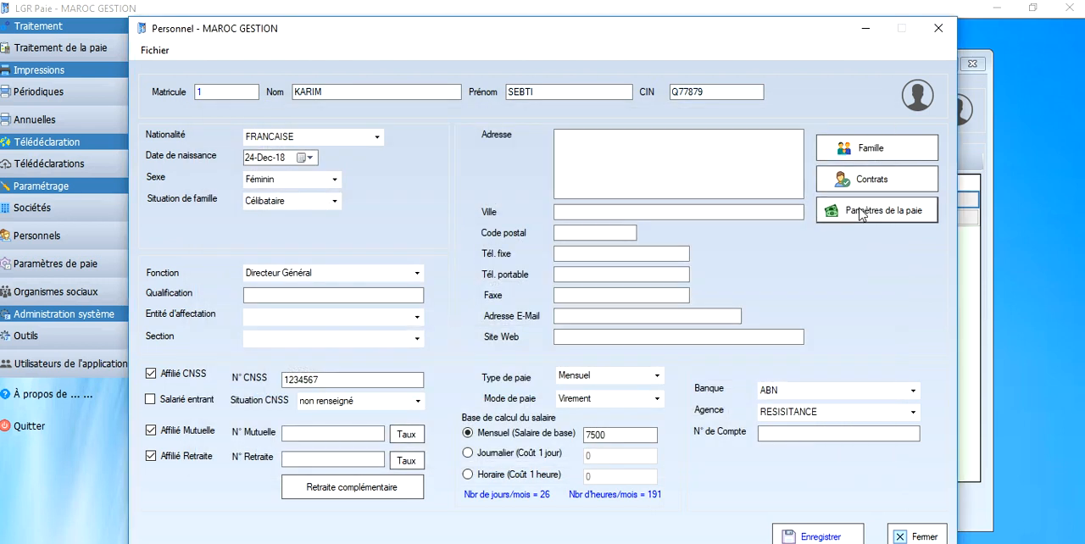
Step: Add the rubric 6004 INDEM TRANSPORT with value 500 from 24-Dec-2017 to the employee's pay parameters, save it and close the form
click(862, 213)
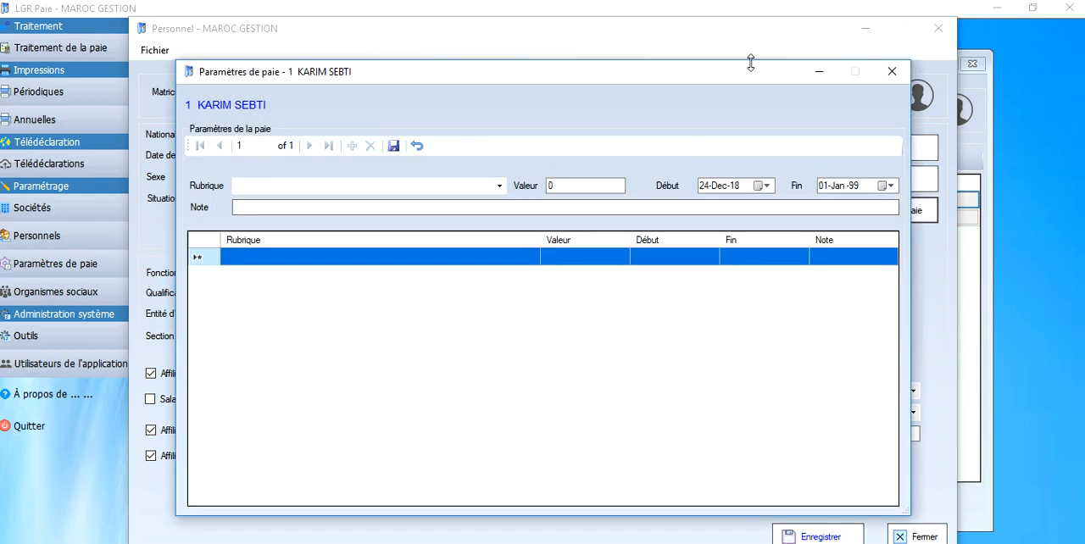
click(501, 187)
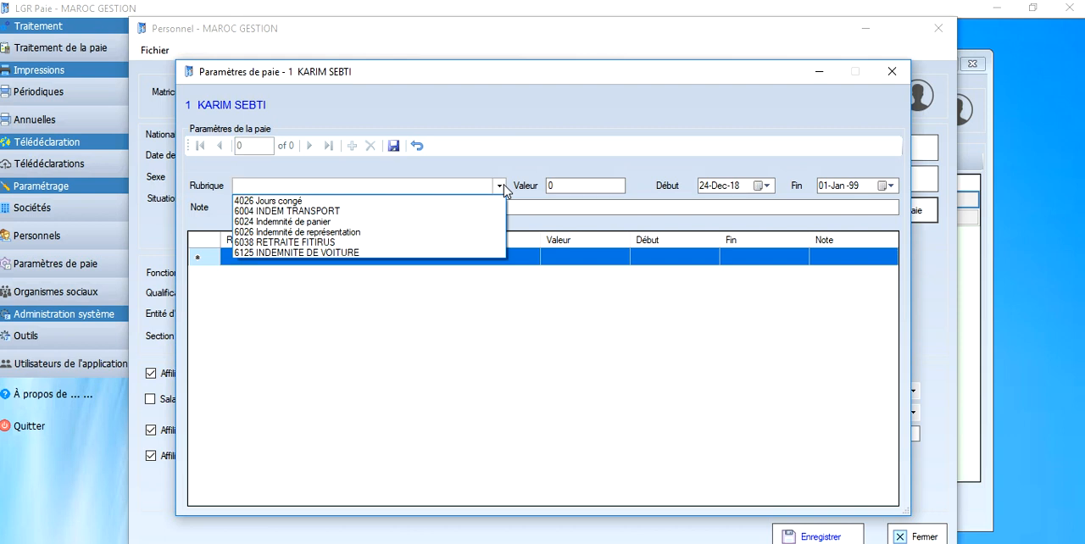
click(370, 211)
click(589, 185)
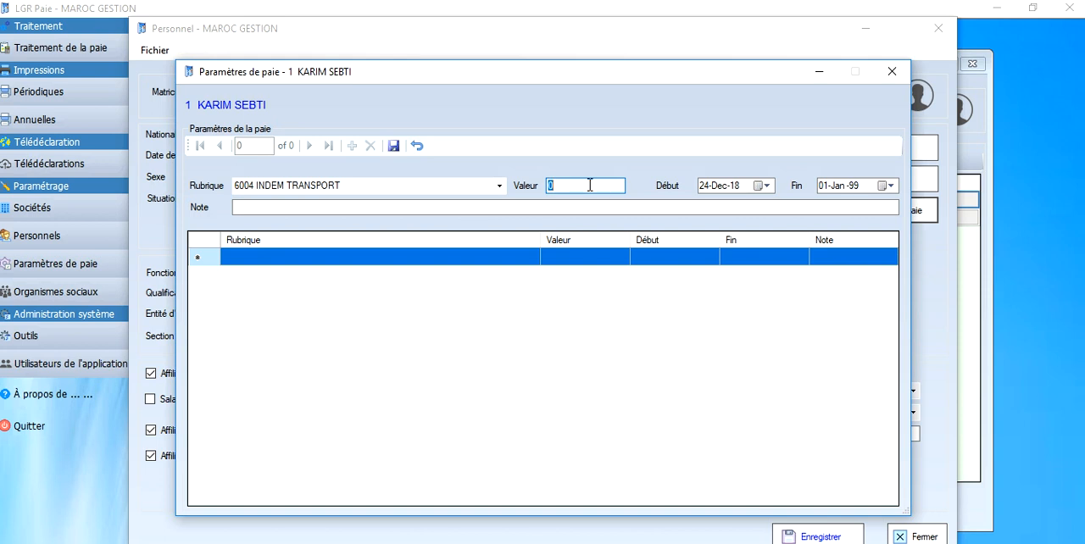
text(500)
click(736, 187)
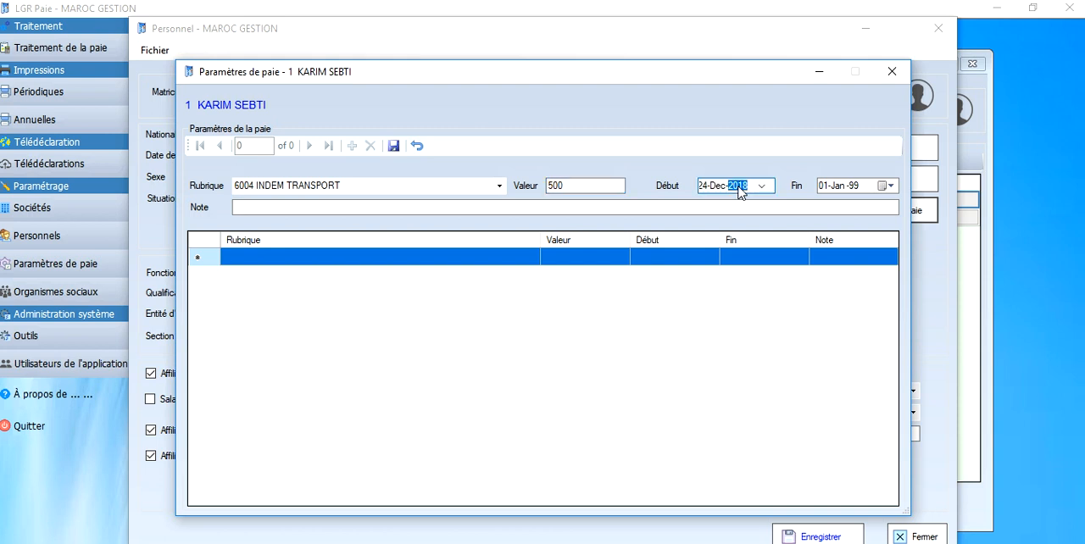
text(2)
text(017)
click(393, 145)
click(499, 185)
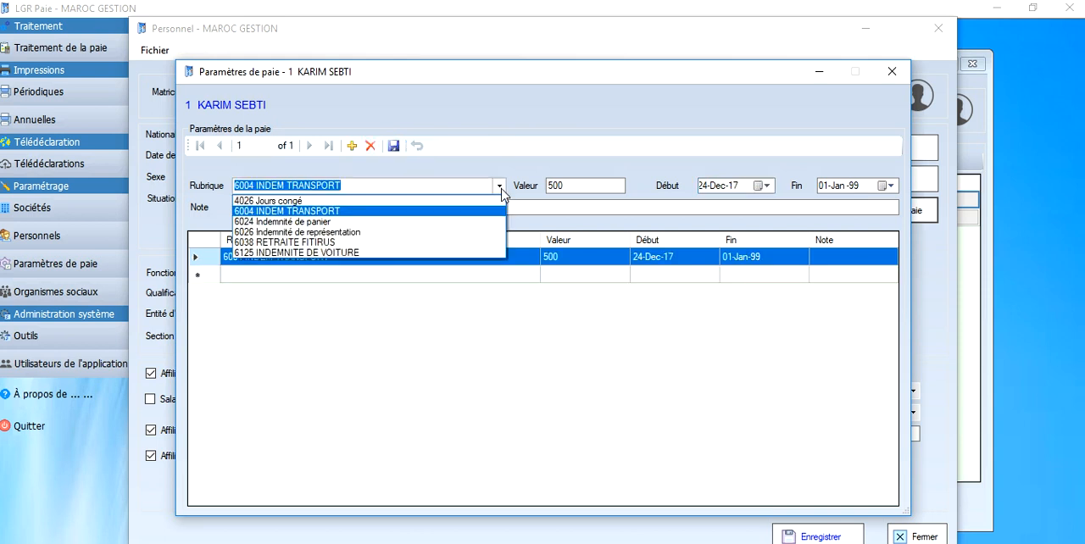
click(500, 186)
click(891, 72)
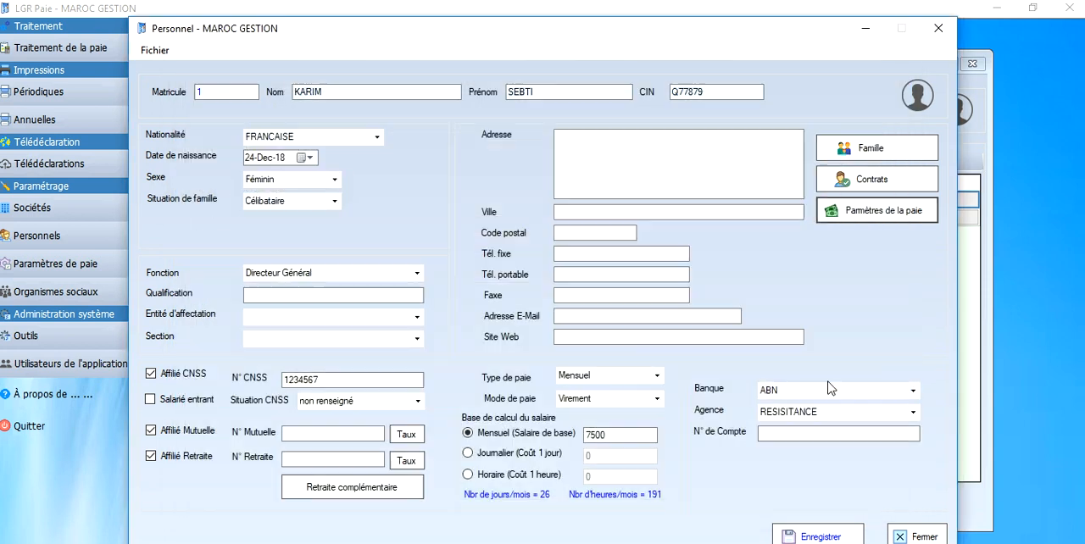
Step: Save the employee's record, remove the Mutuelle and Retraite affiliations, and close the employee record and the personnel list
click(813, 535)
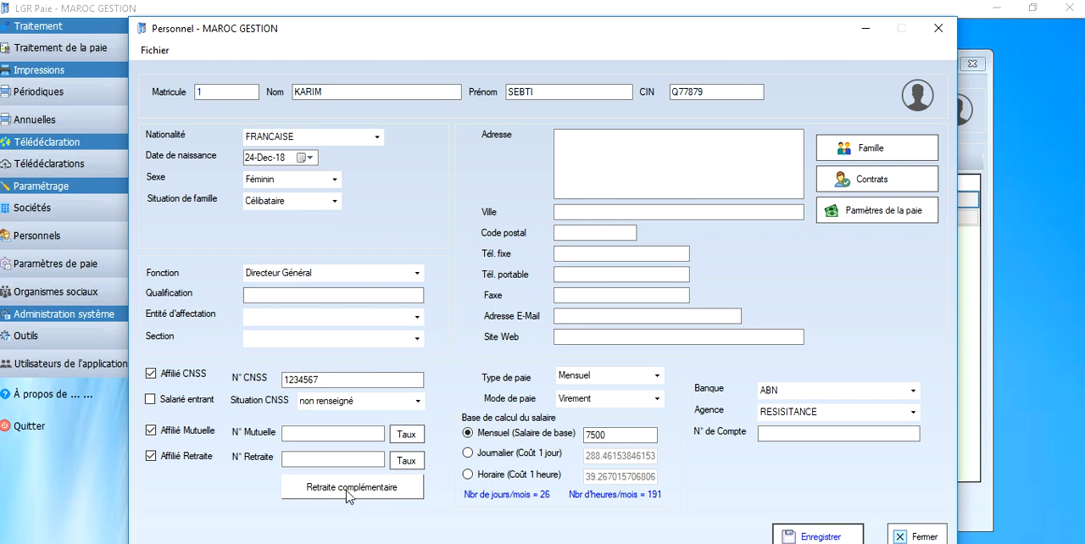
click(194, 457)
click(191, 433)
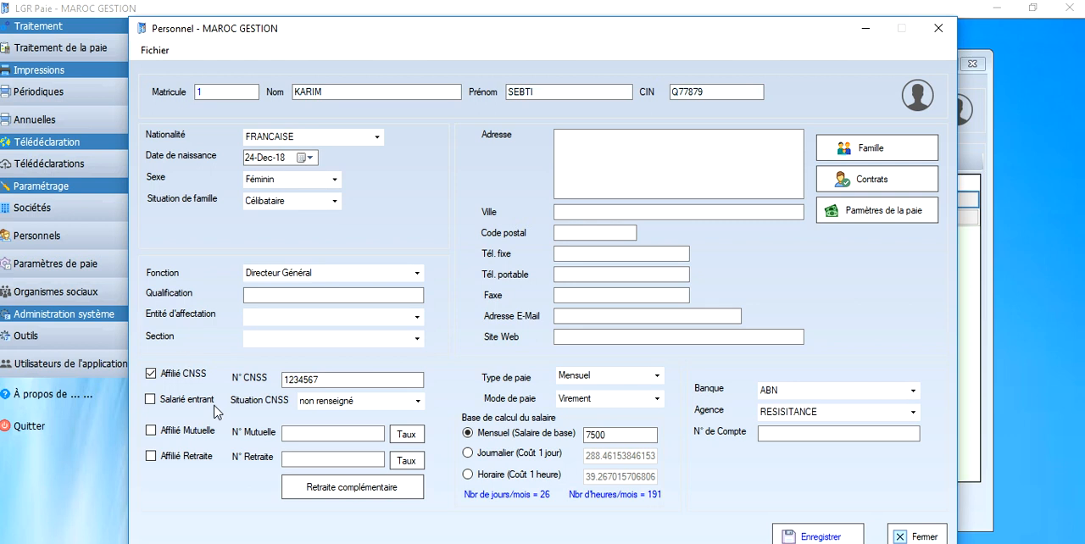
click(225, 434)
click(938, 28)
click(973, 65)
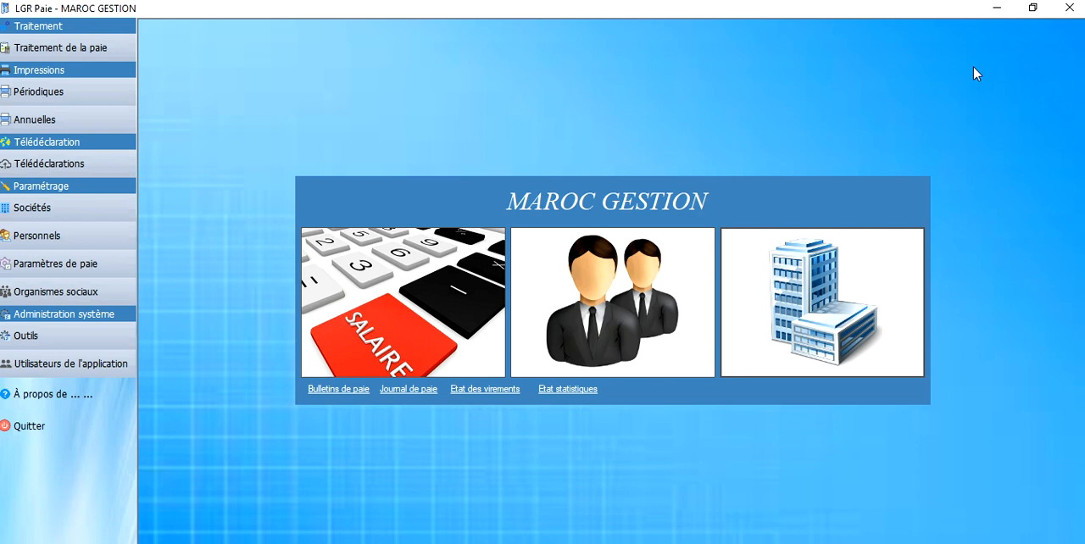
Step: Open payroll processing for the 2018 financial year with the period Janvier 2018
click(84, 51)
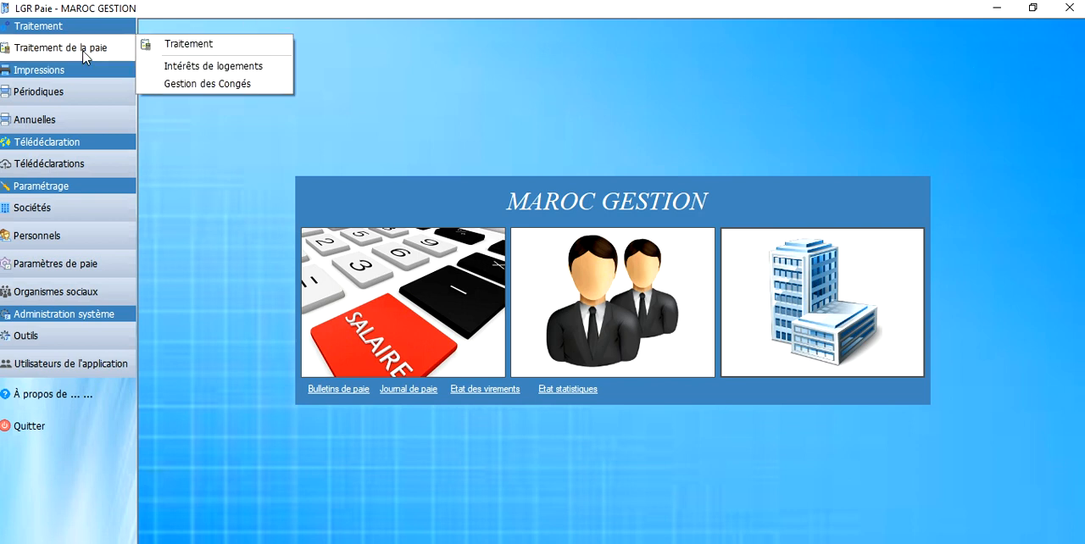
click(188, 48)
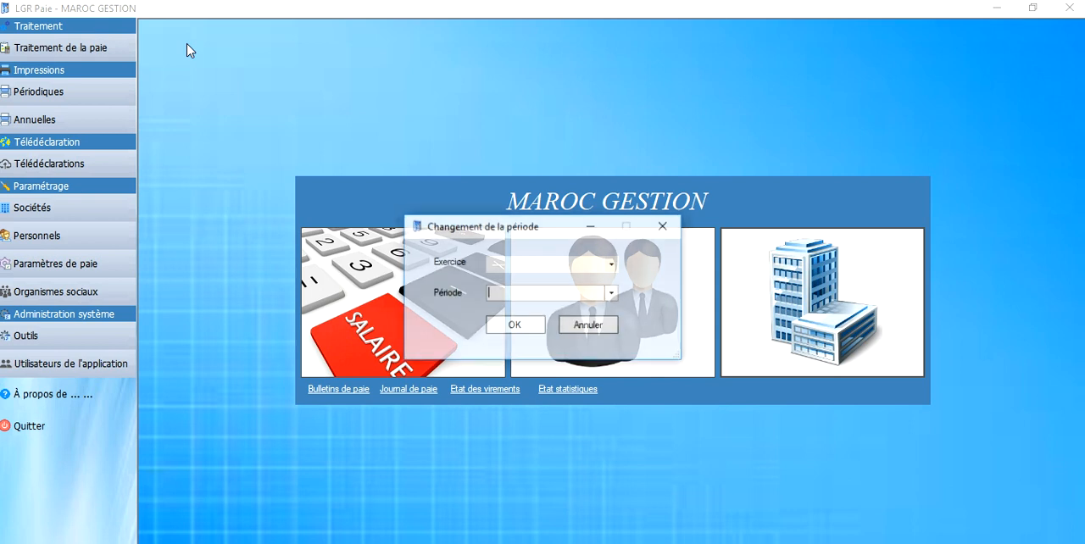
click(611, 264)
click(559, 290)
click(613, 292)
click(613, 292)
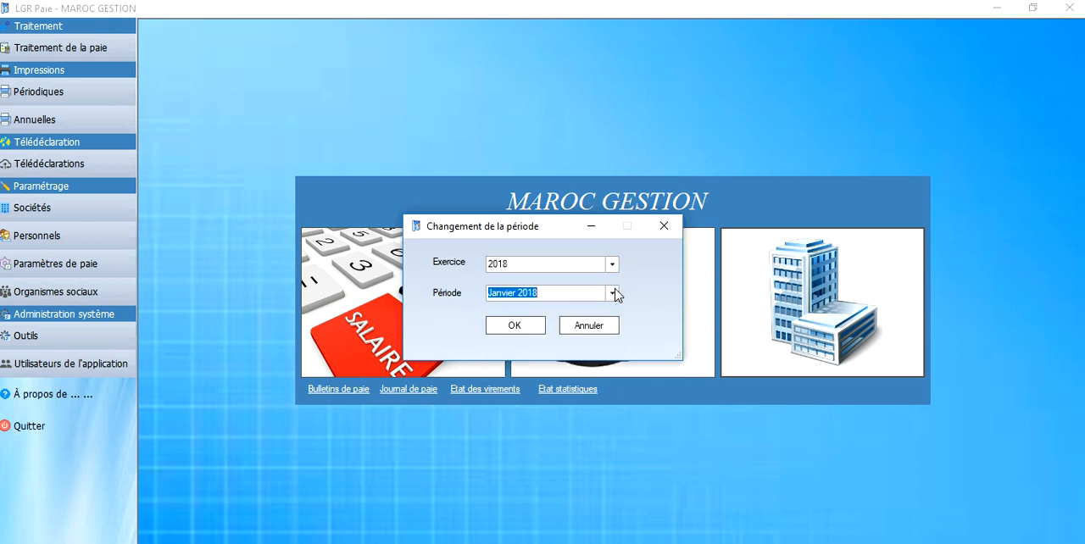
click(516, 326)
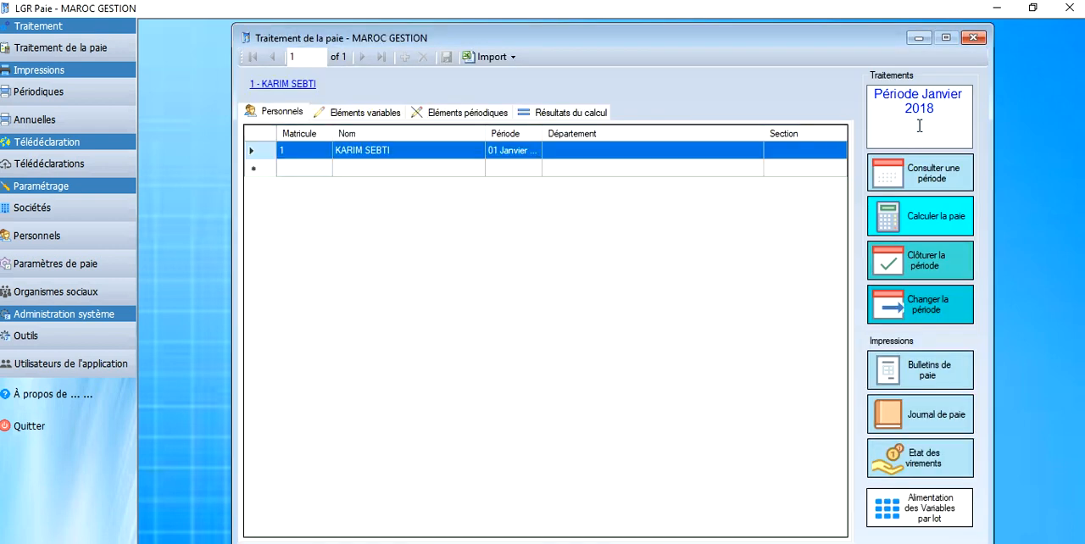
Step: Change the payroll processing period to Février 2018 and check the displayed period
click(927, 301)
click(612, 293)
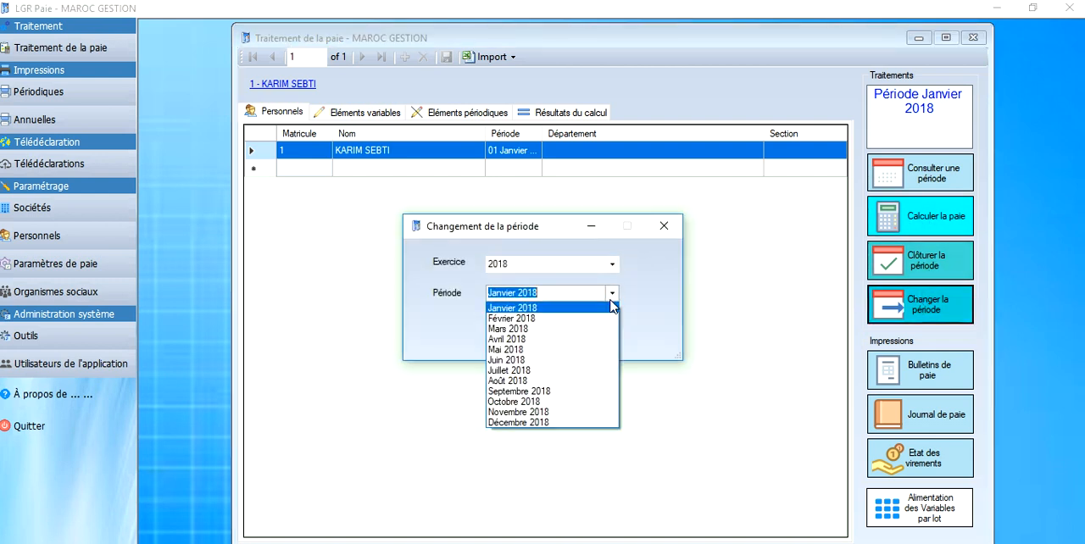
click(518, 318)
click(521, 323)
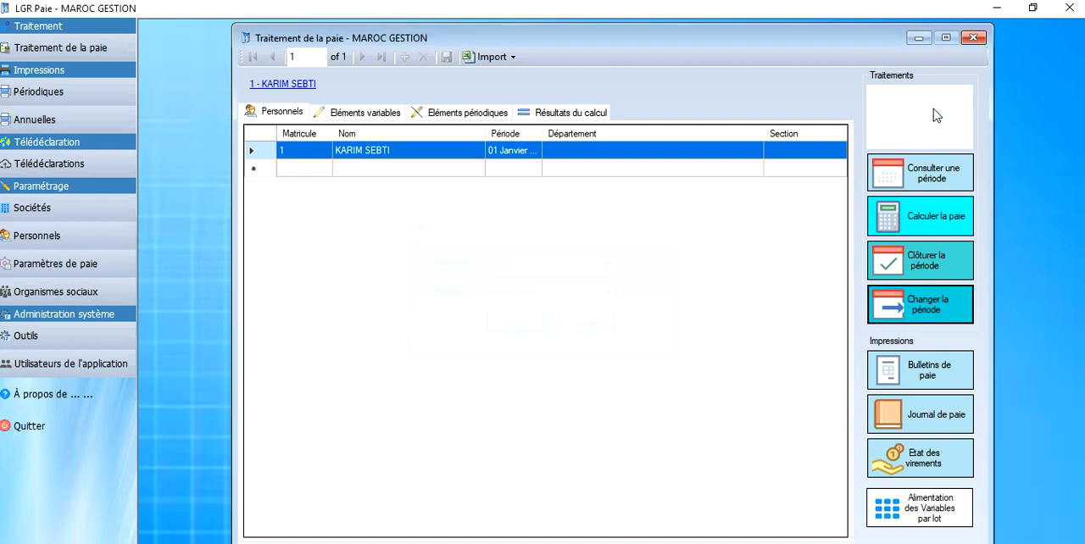
drag(943, 116, 881, 100)
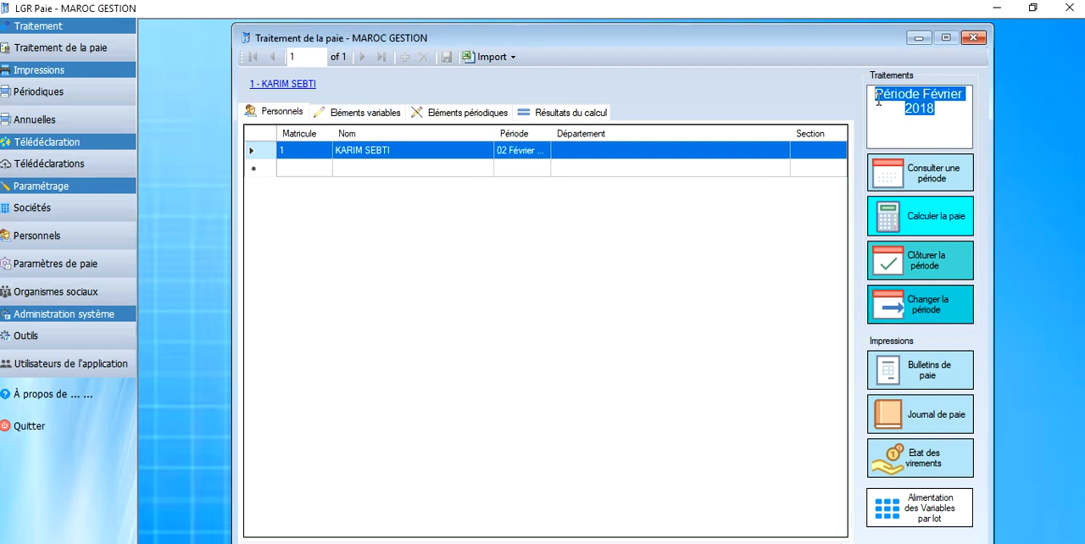
click(901, 108)
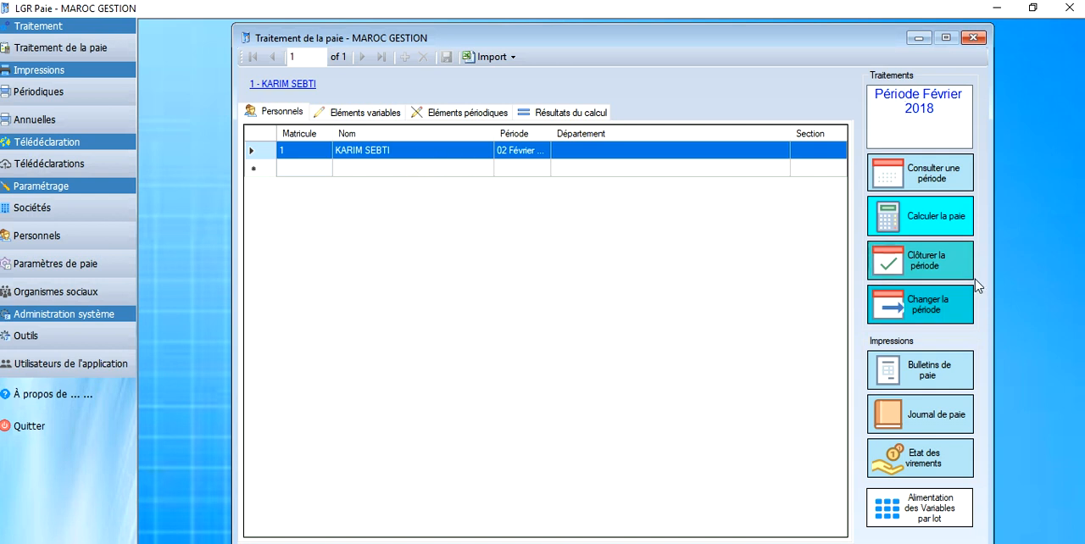
Step: Switch the payroll processing period back to Janvier 2018
click(946, 309)
click(611, 293)
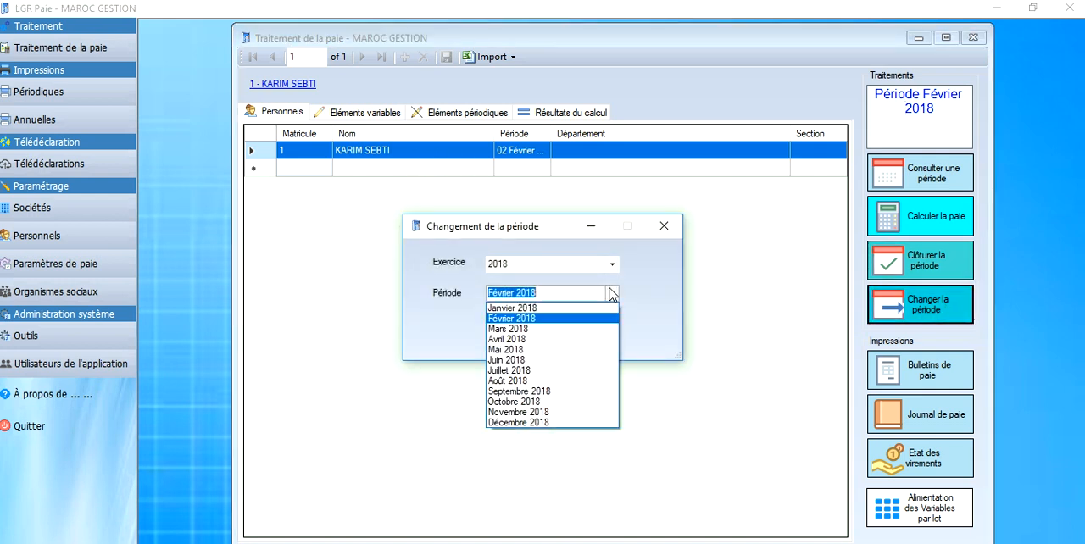
click(517, 308)
click(526, 331)
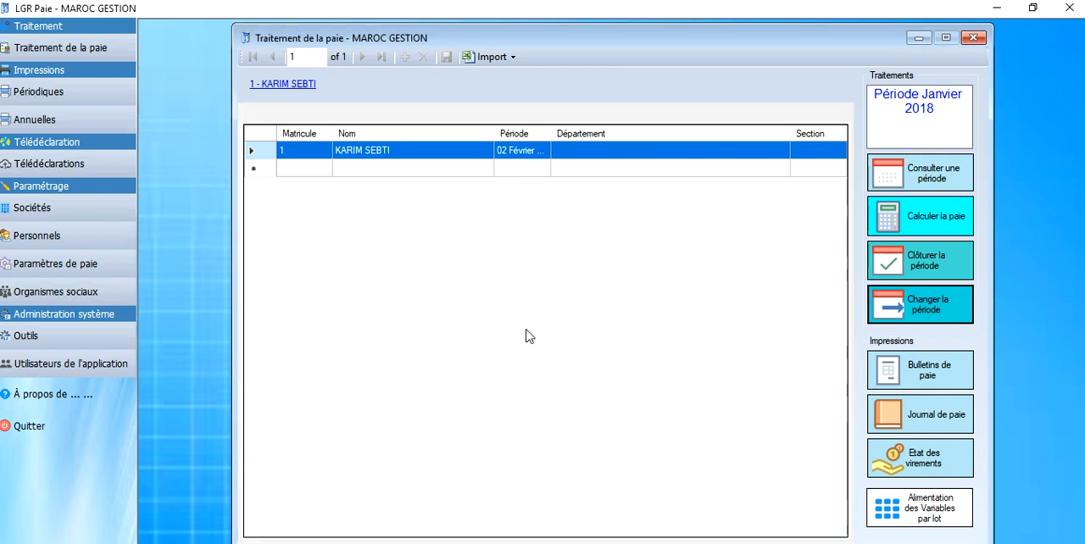
Step: Calculate the Janvier 2018 payroll for all personnel and dismiss the completion message
click(927, 233)
click(439, 272)
click(498, 347)
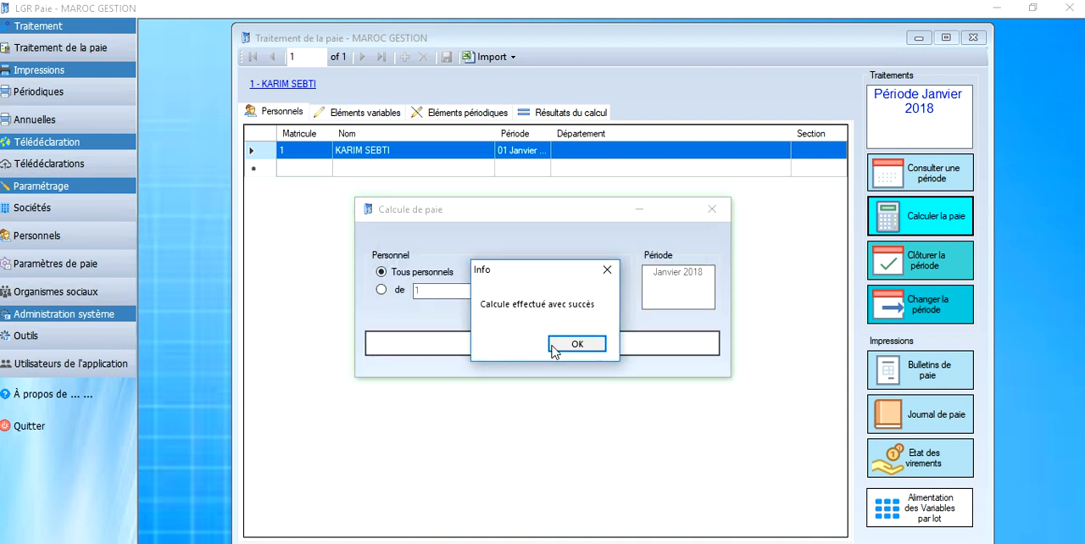
click(553, 346)
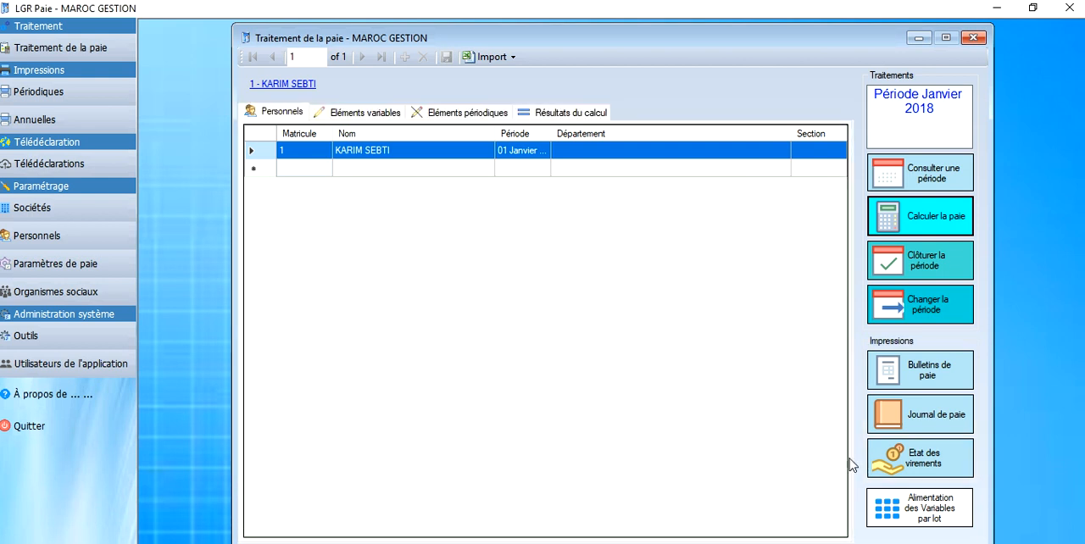
Step: Generate the Janvier 2018 payslip report without a Matricule filter and review its rubrics, net pay and cumulative amounts
click(917, 370)
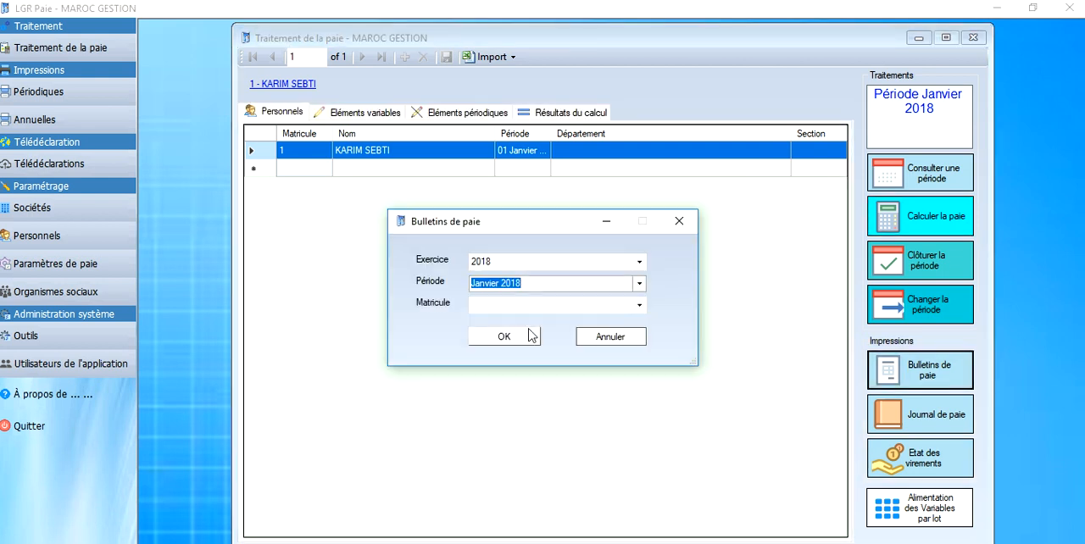
click(503, 339)
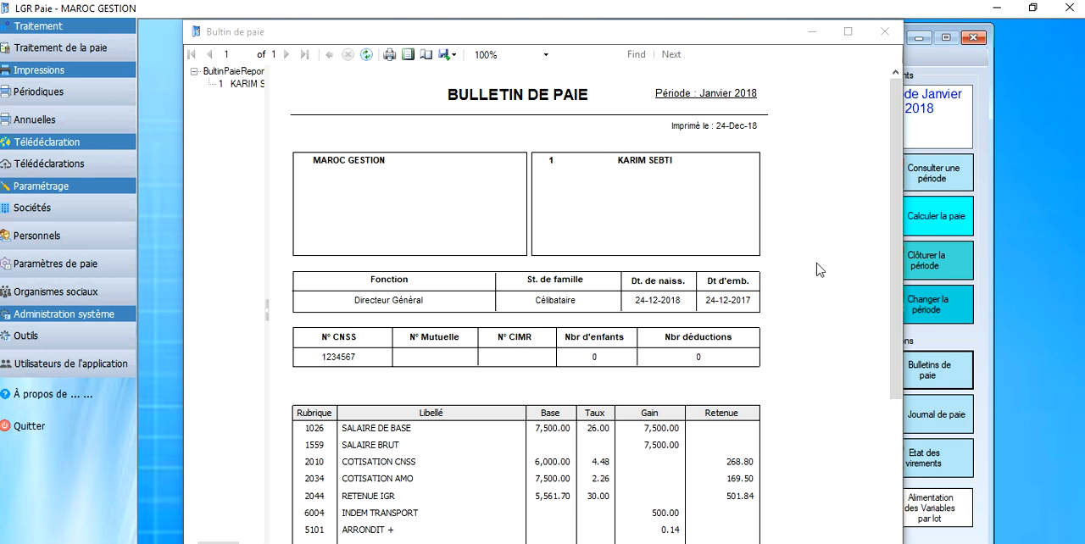
scroll(878, 263, down, 5)
scroll(876, 379, down, 1)
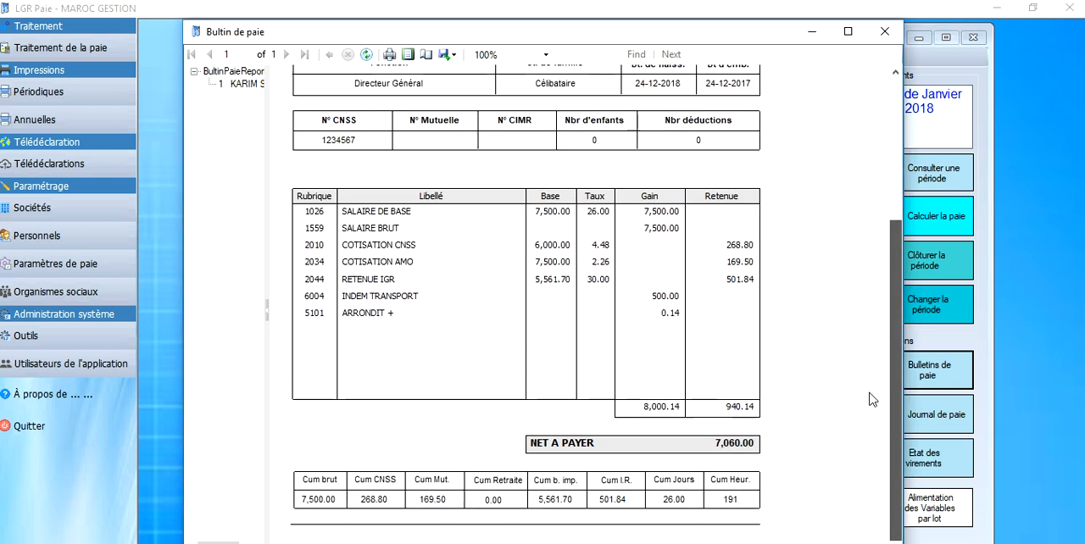